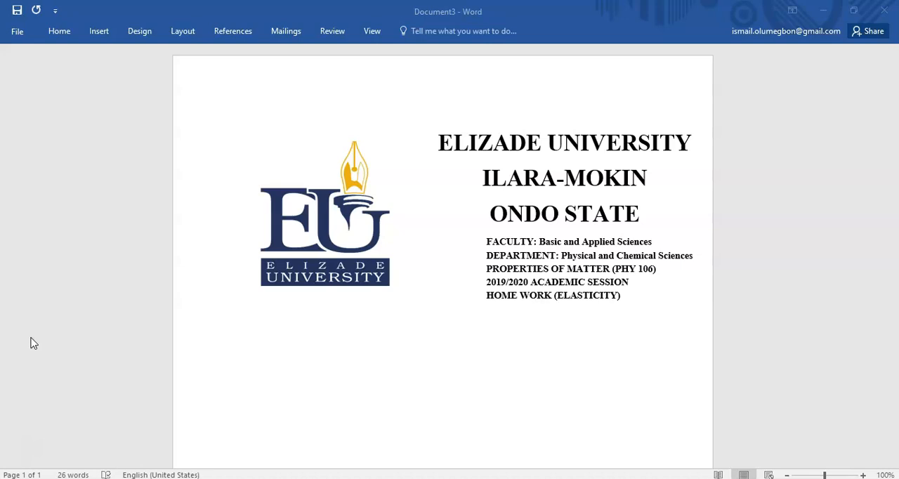
Add the underlined heading "QUESTION ONE" below the university logo and course details
left_click(217, 344)
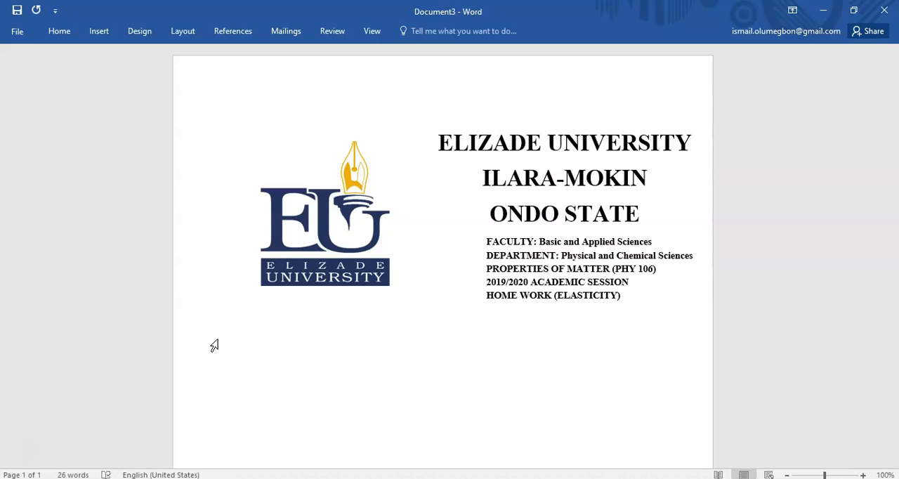
type("QUESTION")
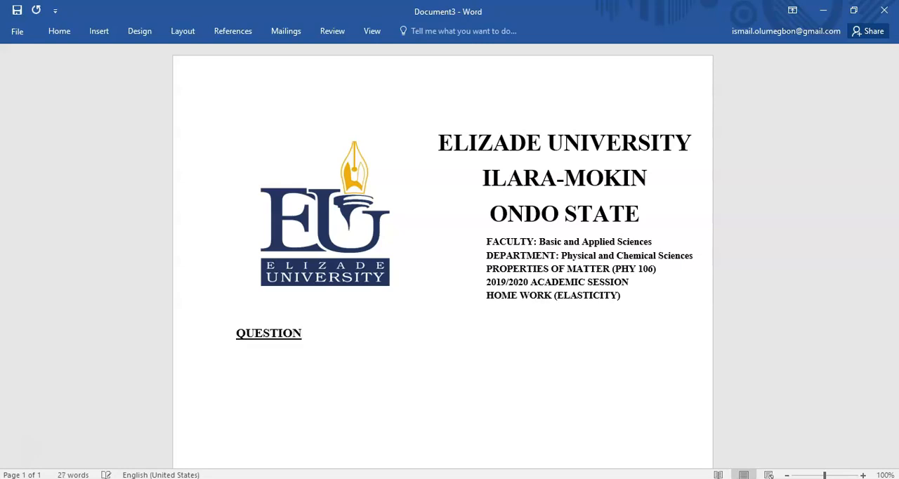
type(" ONE")
Write "Solve the quadratic equation" on a new line under the QUESTION ONE heading
type("Sol")
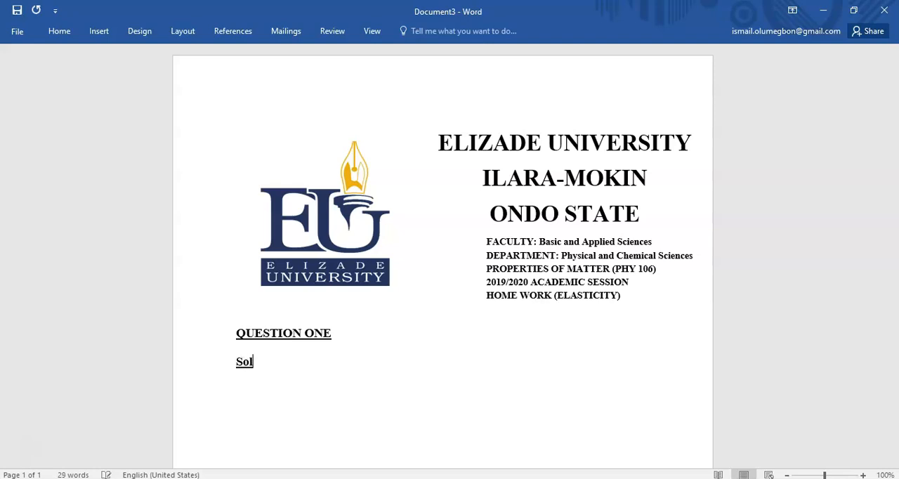
type("ve the quadra")
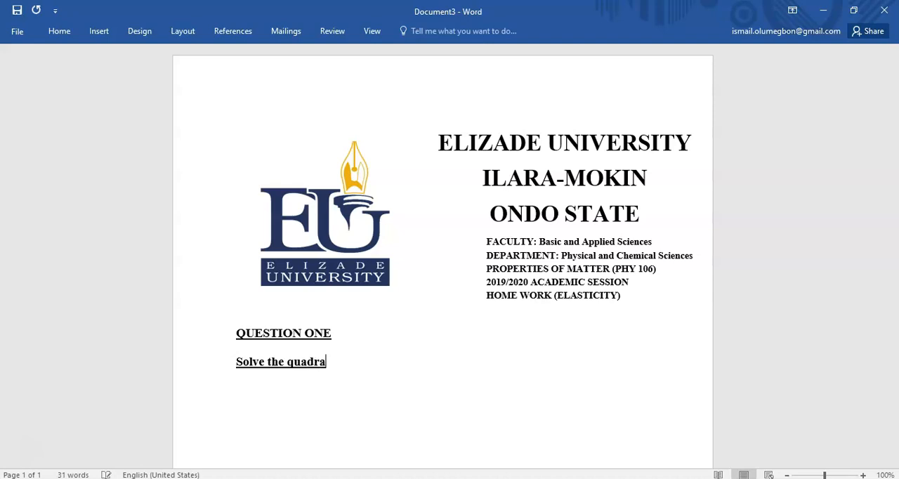
type("tic equation")
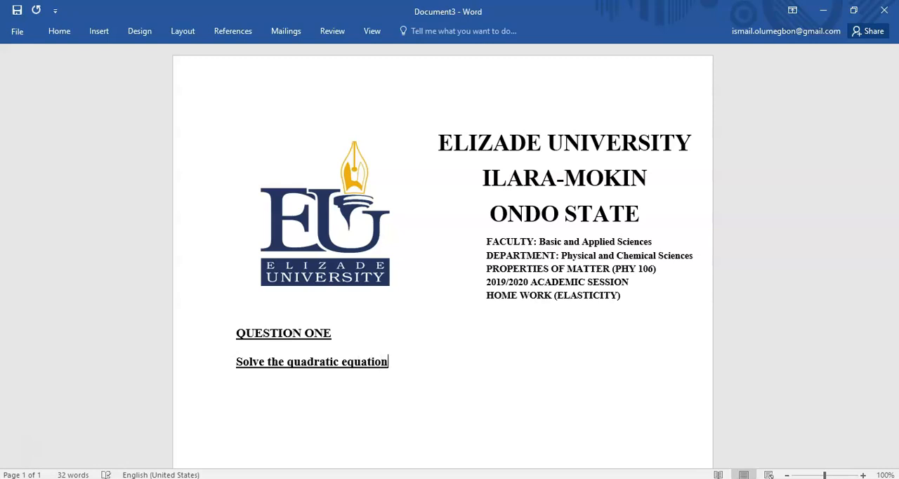
Remove the bold and underline formatting from the line "Solve the quadratic equation" and place the cursor at its end
key("ctrl+shift+Left")
key("ctrl+shift+Left")
key("ctrl+shift+Left")
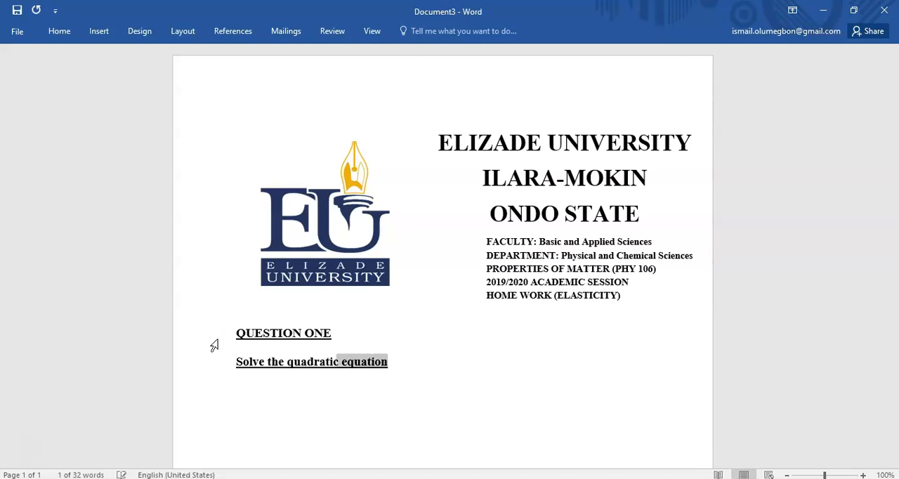
left_click(214, 346)
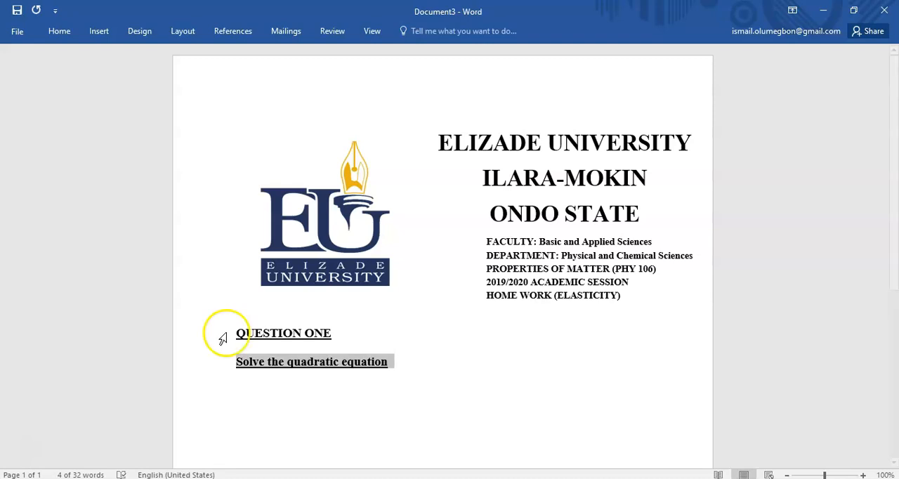
left_click(56, 31)
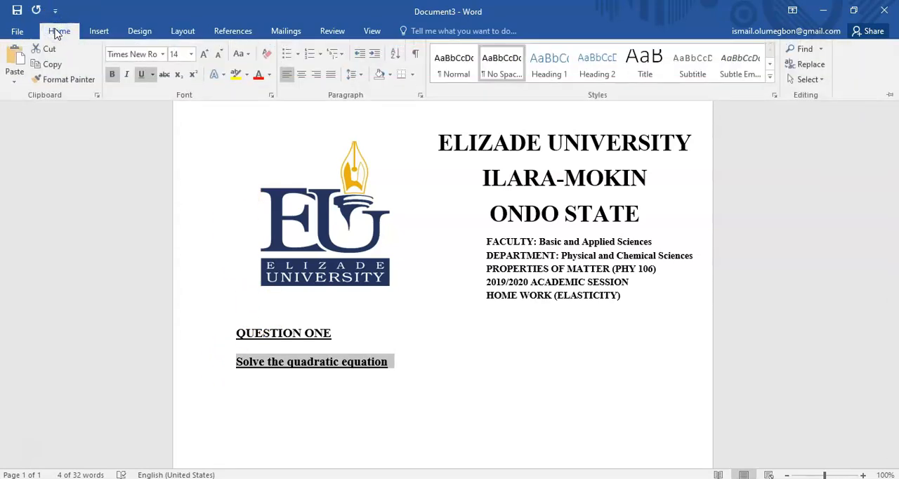
left_click(111, 74)
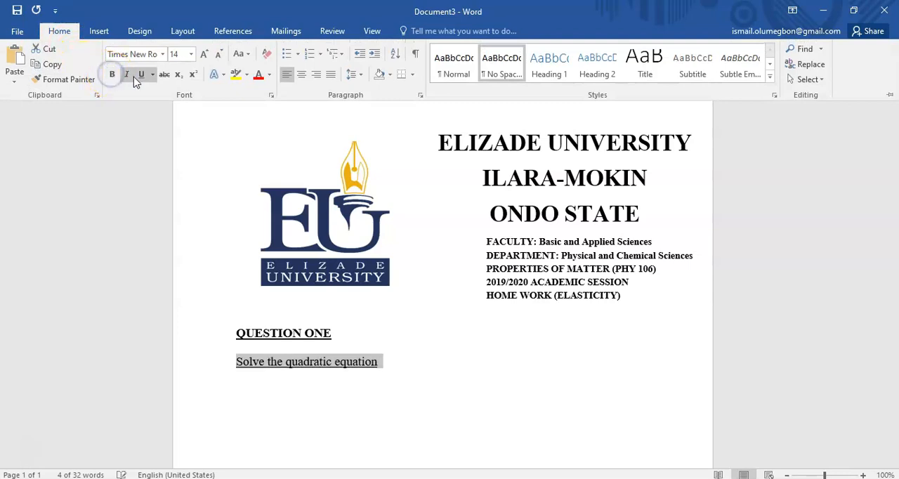
left_click(140, 74)
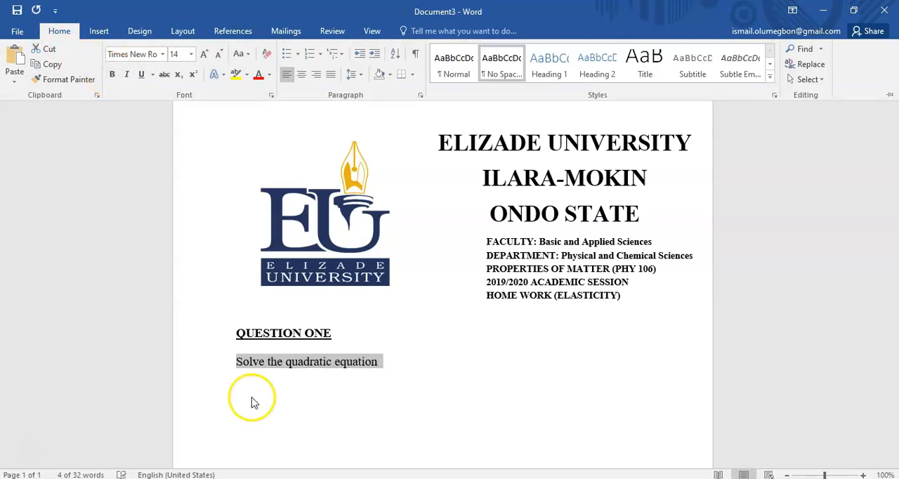
left_click(384, 365)
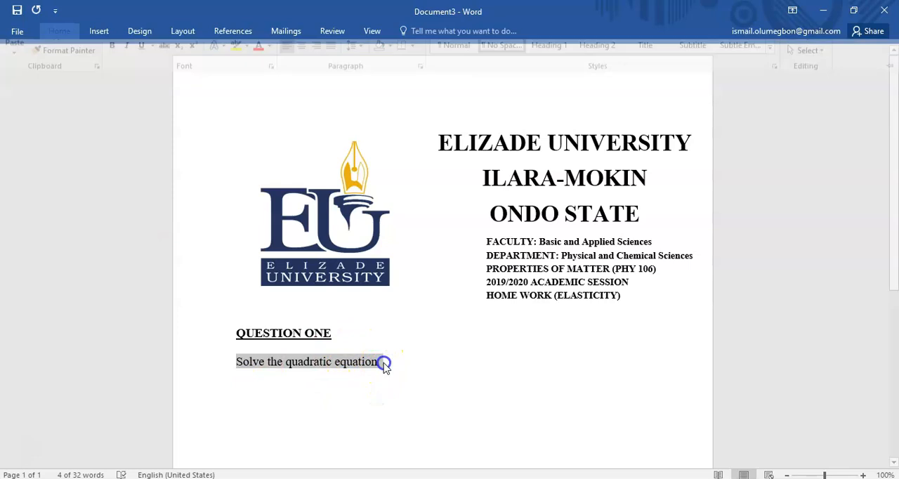
left_click(380, 361)
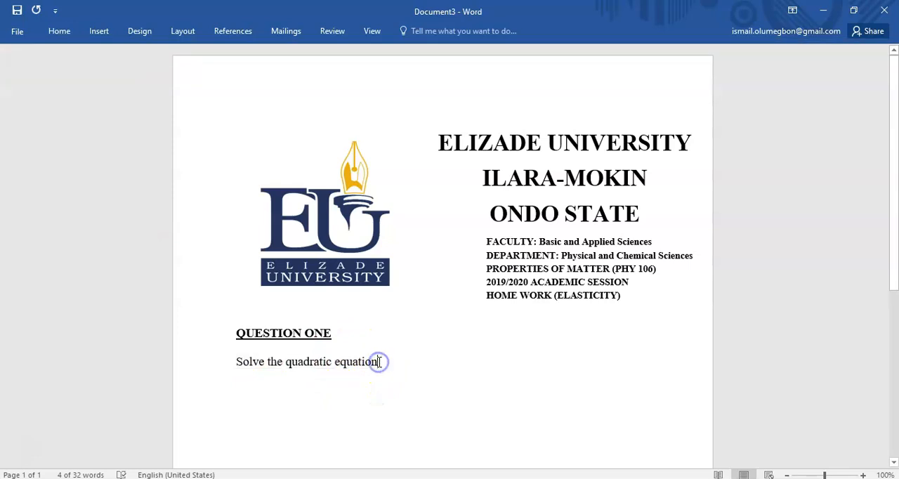
left_click(501, 478)
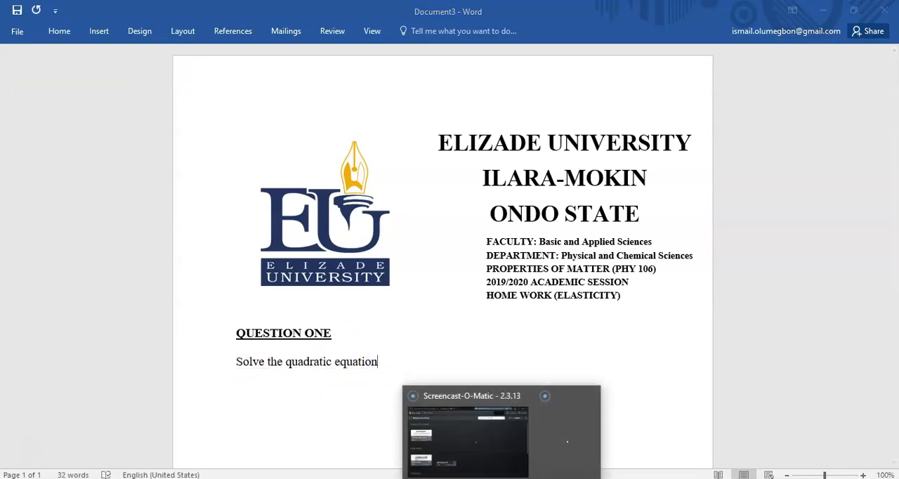
left_click(569, 445)
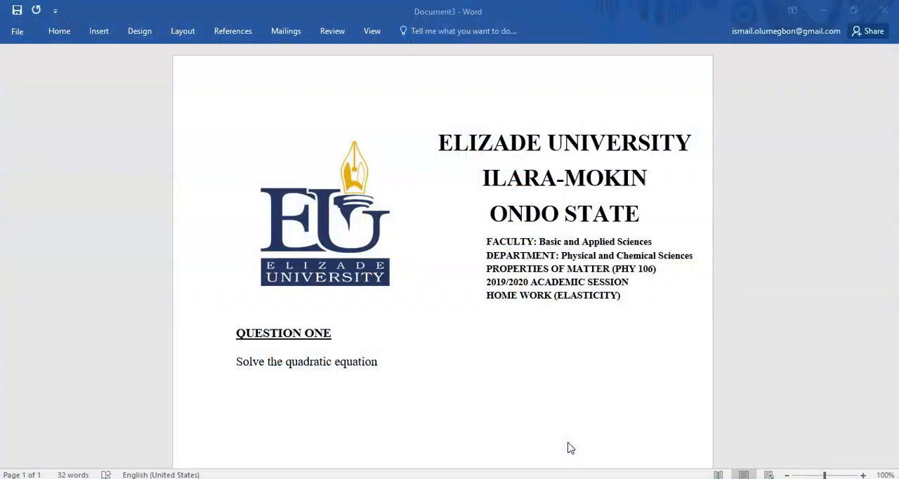
left_click(379, 361)
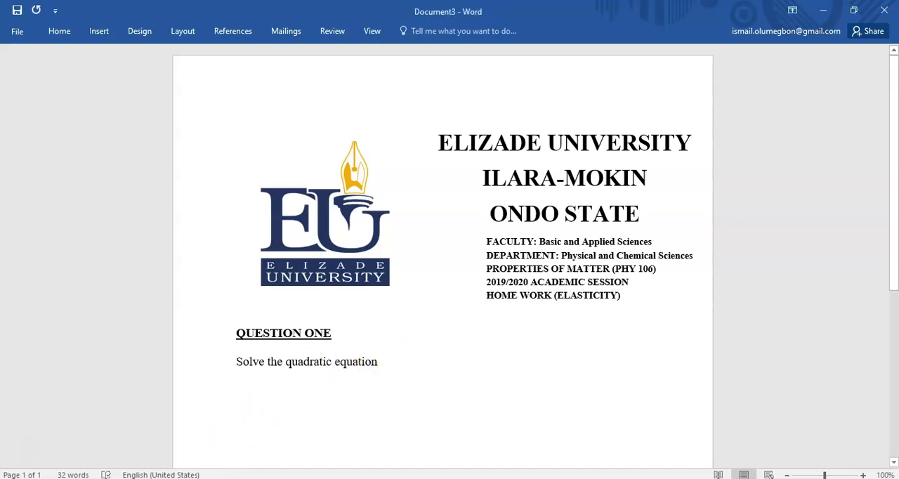
Switch to the blank equation window in MathType
left_click(210, 477)
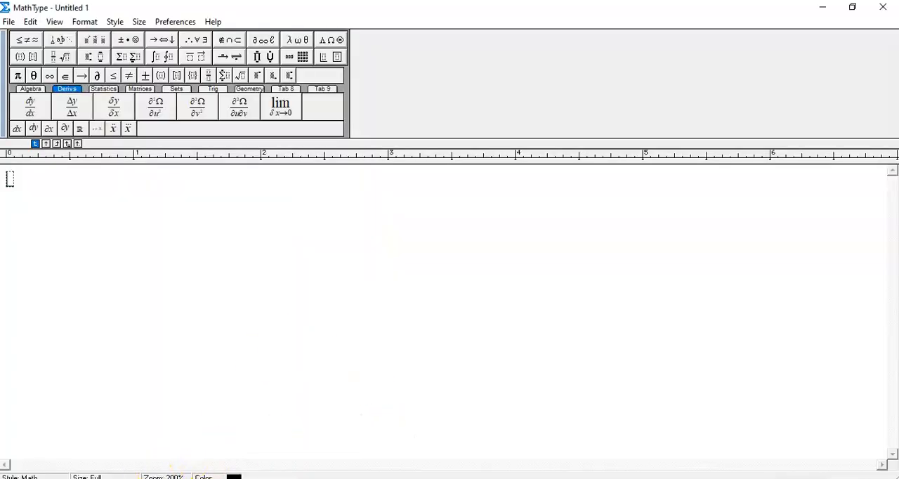
mouse_move(167, 478)
mouse_move(503, 478)
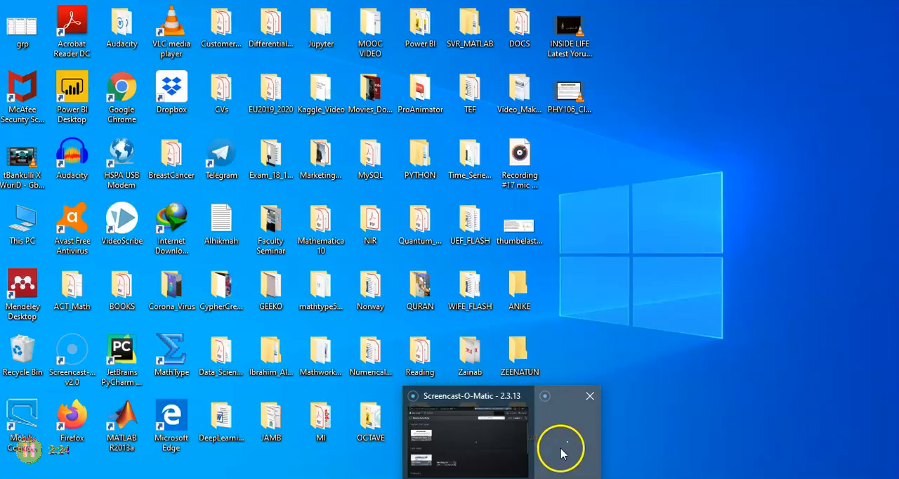
left_click(560, 450)
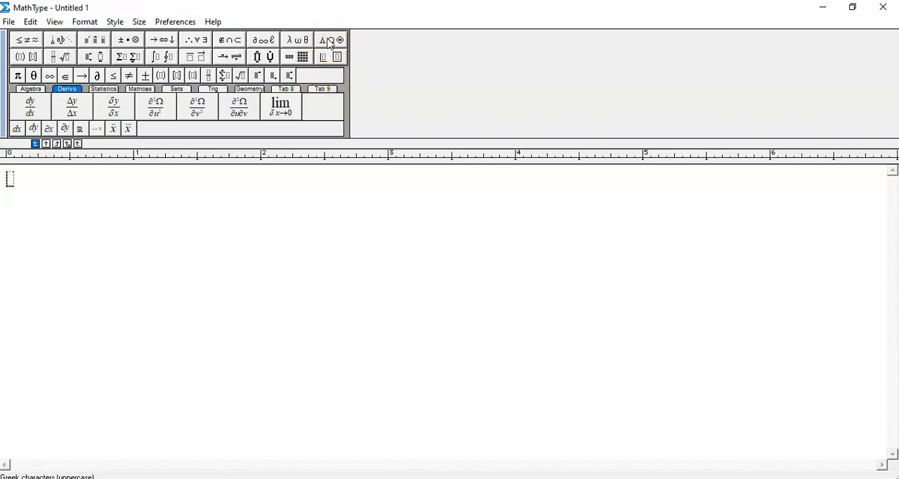
Examine the symbol palettes, from uppercase and lowercase Greek through miscellaneous, logical and operator symbols to embellishments
left_click(330, 42)
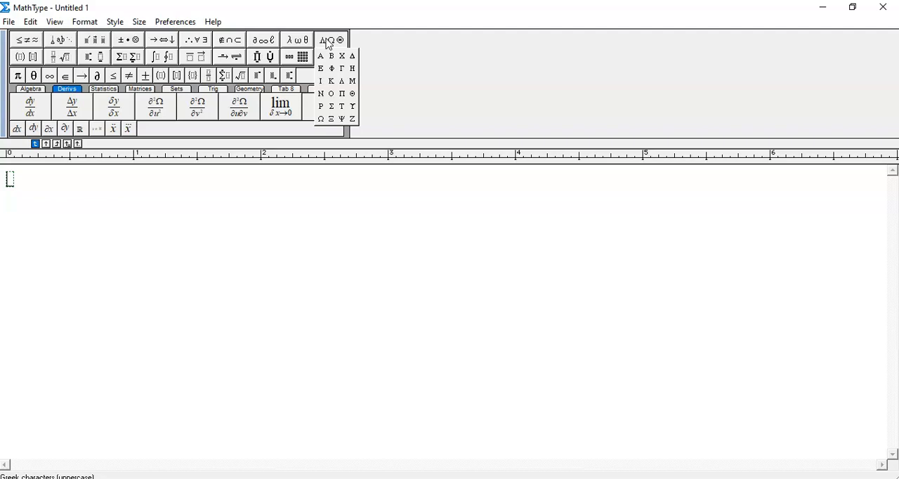
left_click(299, 41)
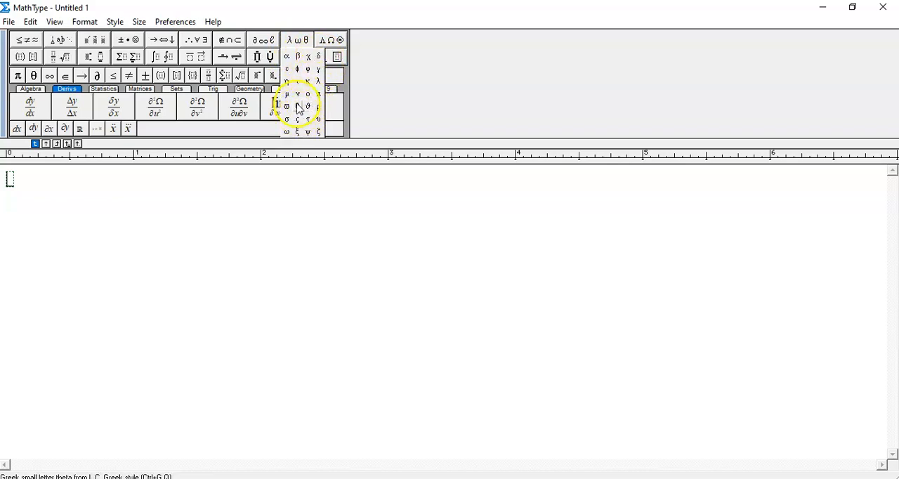
mouse_move(270, 41)
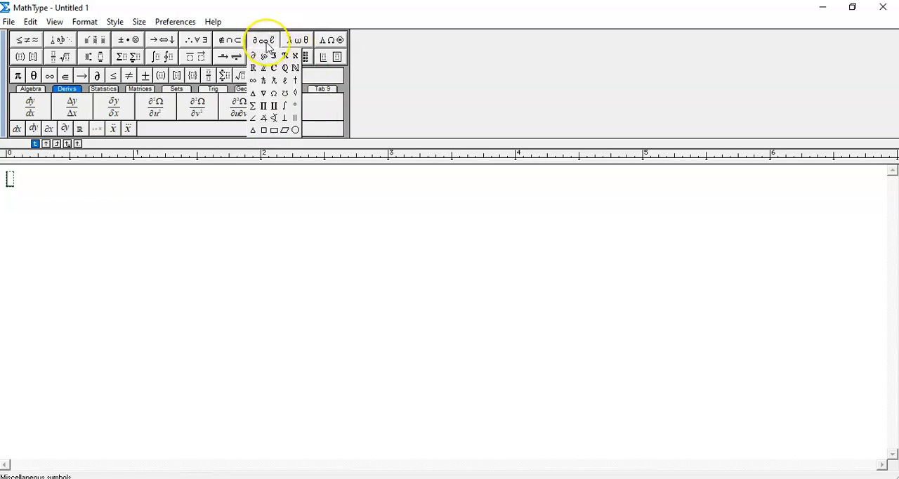
left_click(238, 43)
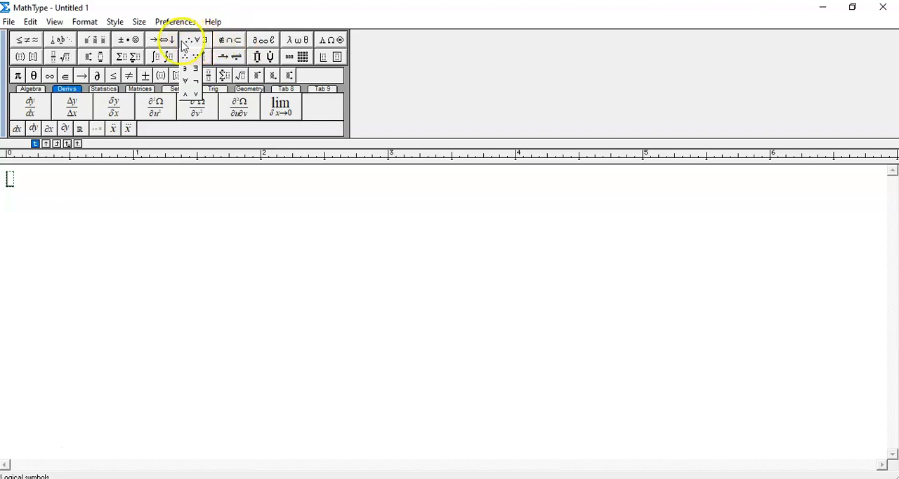
mouse_move(163, 44)
mouse_move(132, 42)
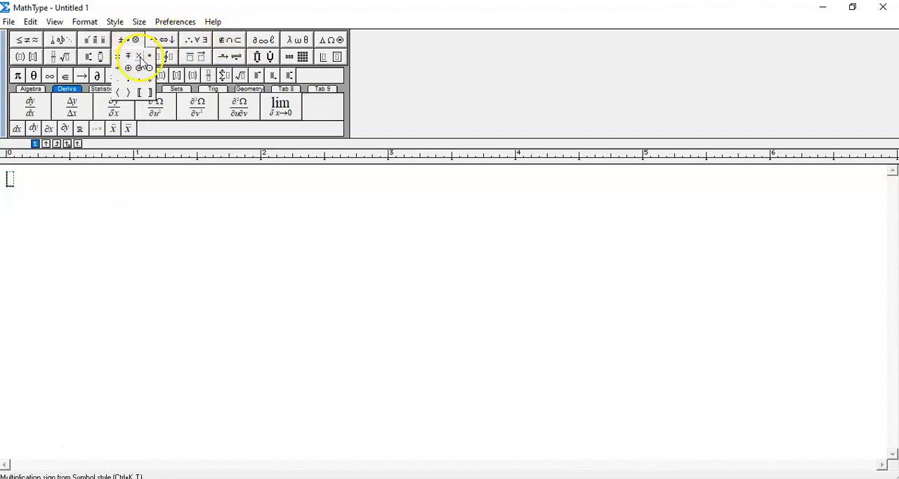
mouse_move(95, 42)
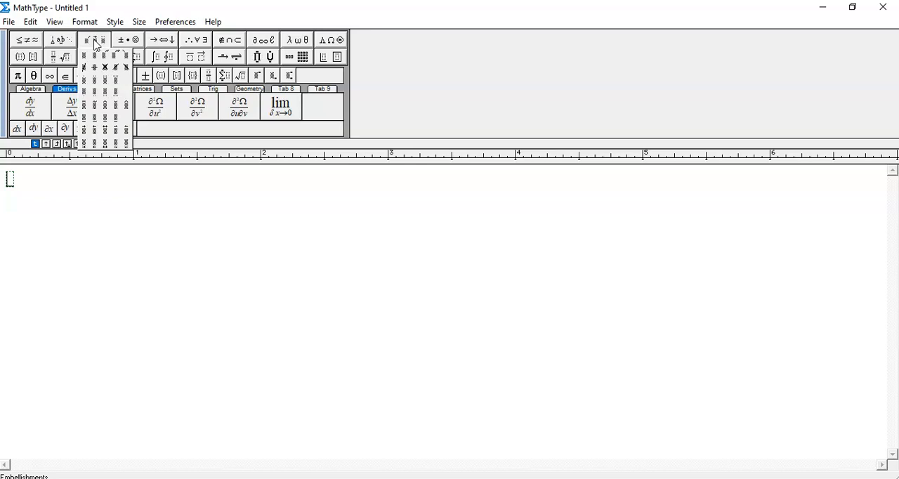
mouse_move(30, 47)
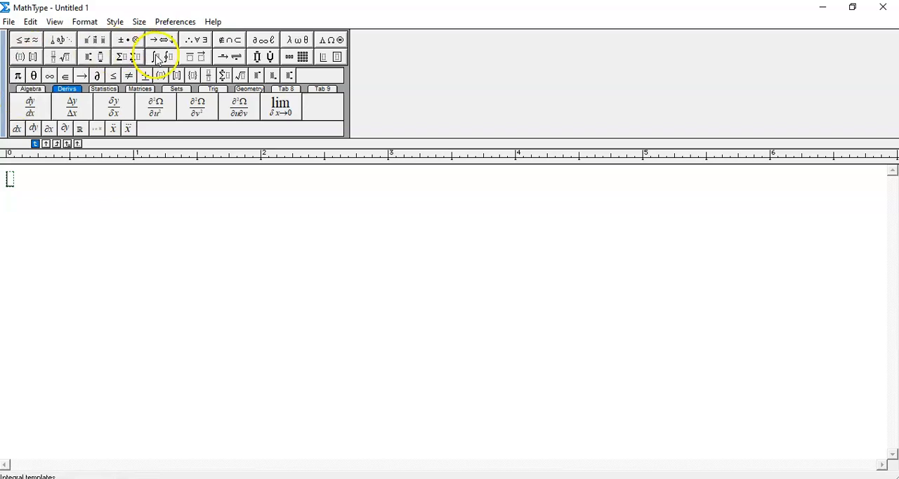
Insert a full-size fraction with numerator 3 and denominator 4, and start a new line below it
left_click(55, 59)
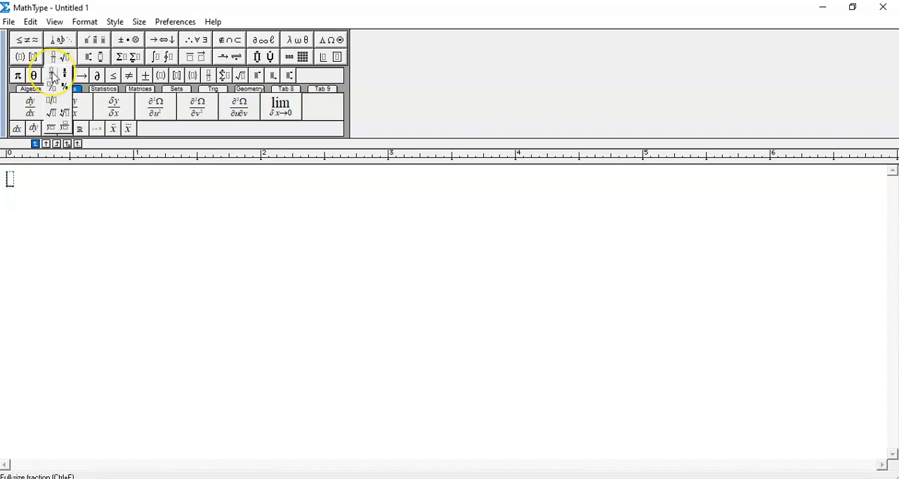
left_click(53, 77)
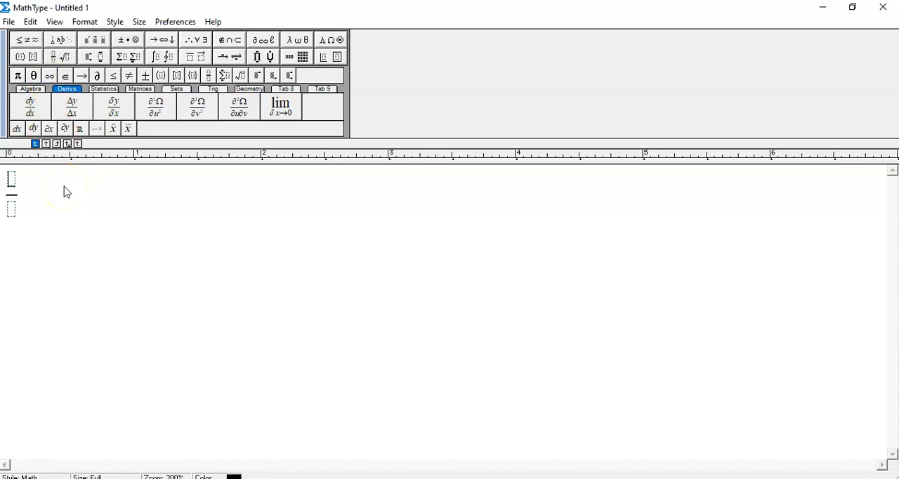
type("3")
key("Tab")
type("4")
left_click(26, 197)
key("Return")
Insert a square root of 25 on the second line and start a new line outside the radical
left_click(62, 57)
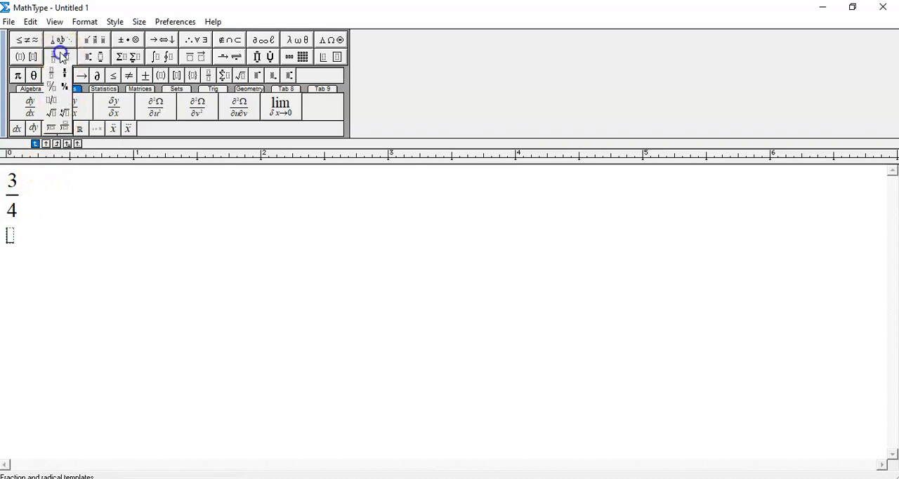
left_click(54, 114)
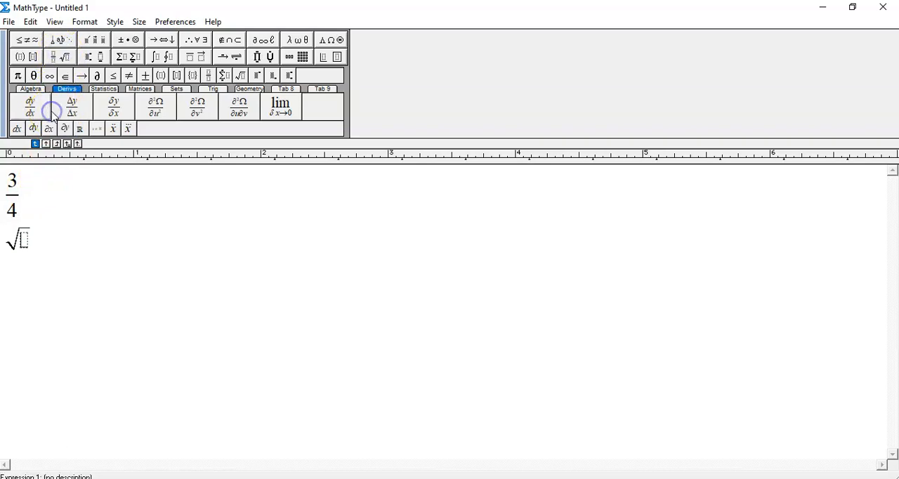
type("25")
key("Return")
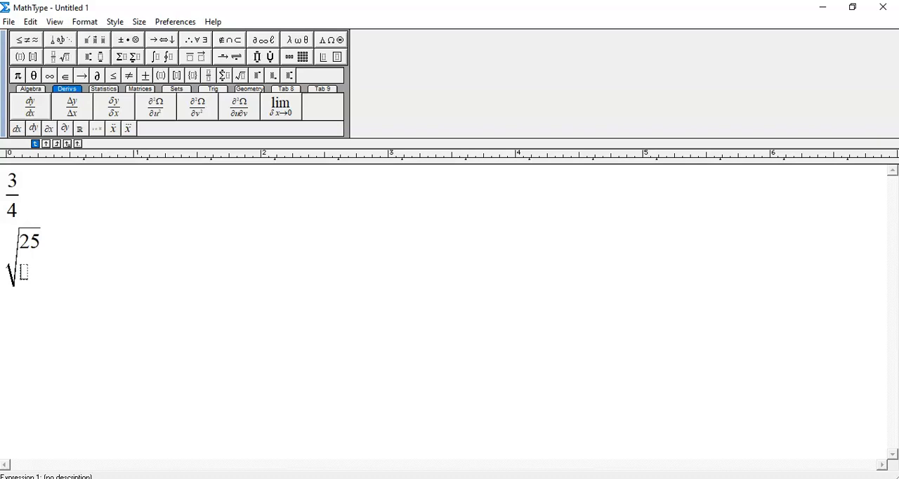
key("BackSpace")
key("Tab")
key("Return")
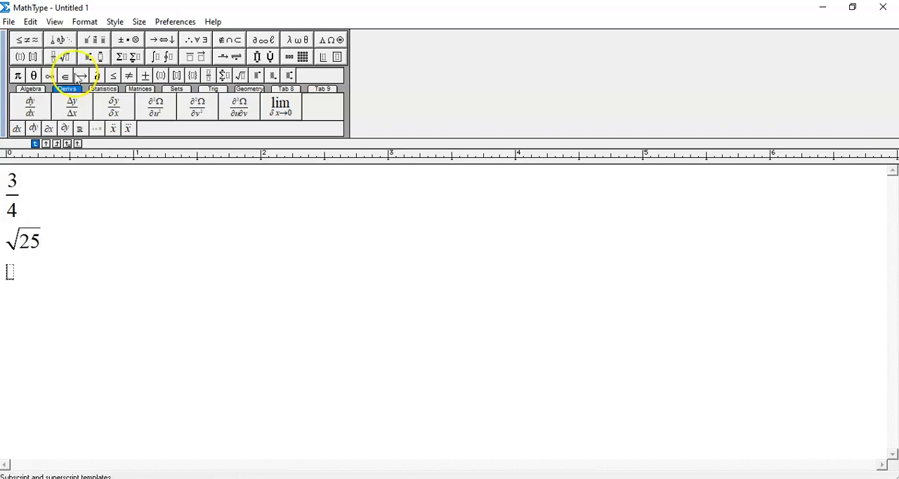
Insert a parentheses template containing 2x+3 on the third line and start a new line below it
left_click(19, 57)
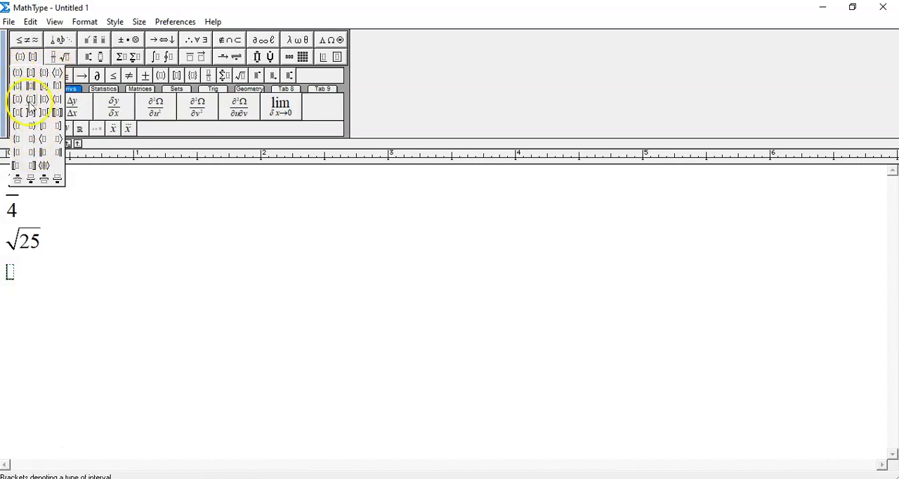
left_click(19, 74)
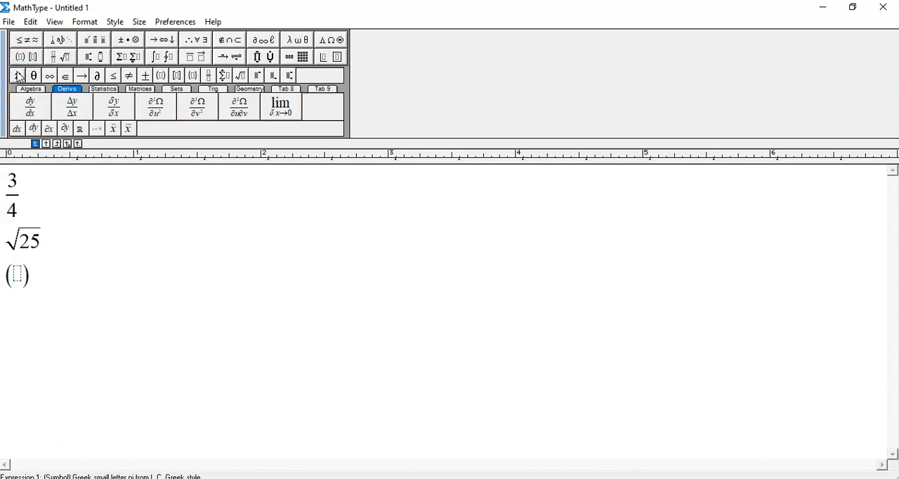
type("2")
type("x+3")
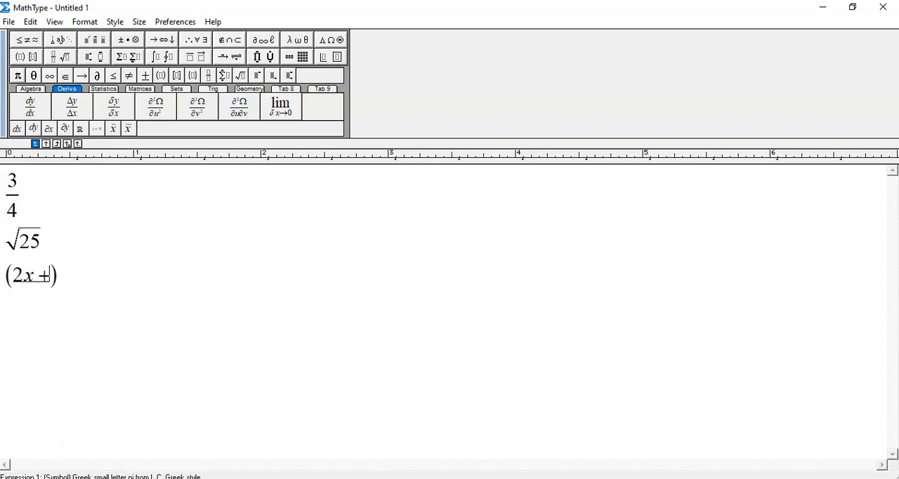
key("Right")
key("Return")
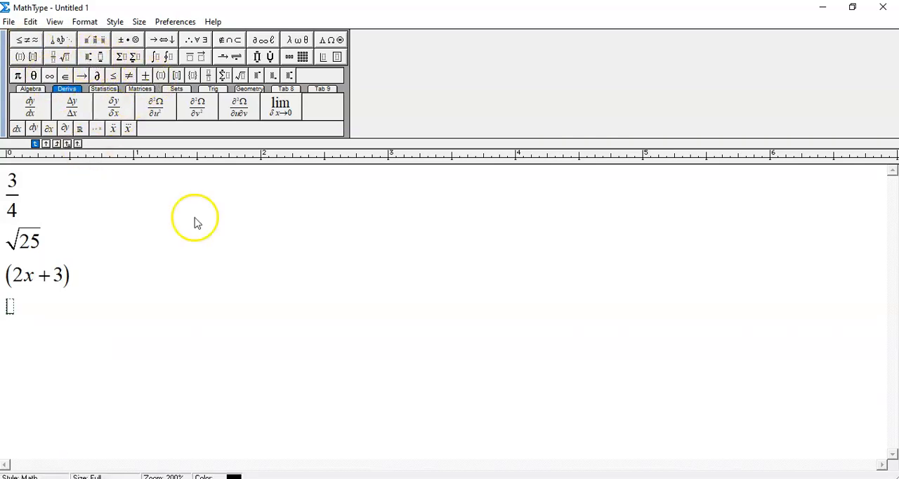
Enter the quadratic equation 2x² − 5x + 3 = 0 on the fourth line, using the superscript template for the exponent
type("2x")
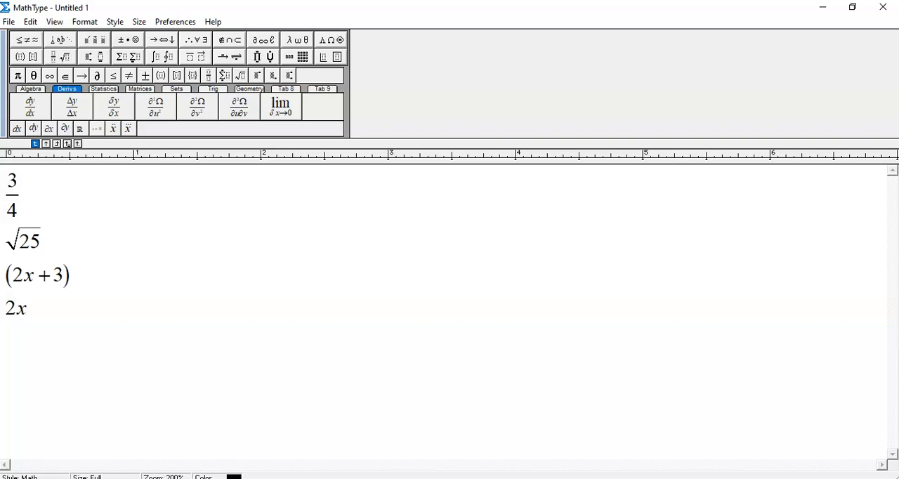
left_click(89, 59)
left_click(88, 73)
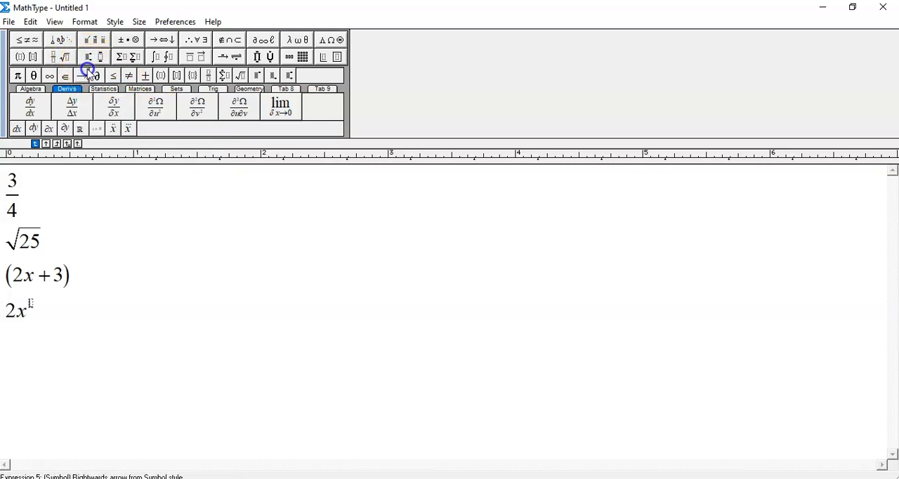
type("2")
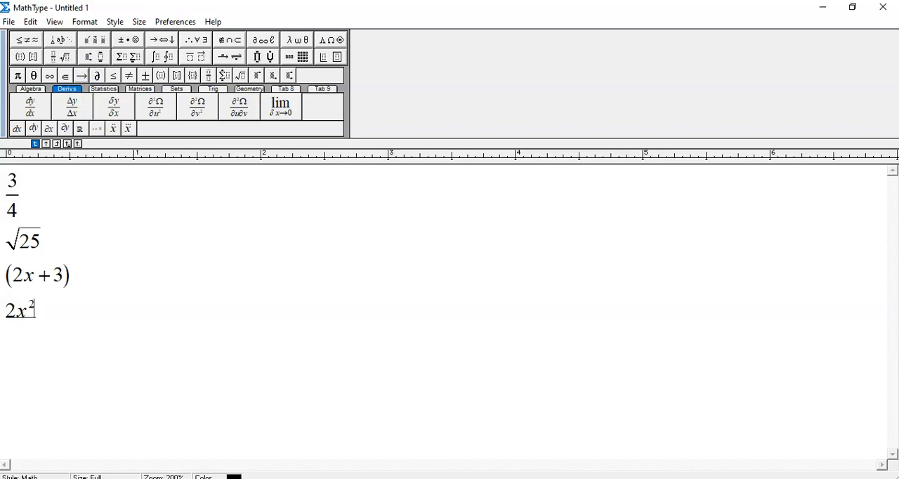
key("Right")
type("-5")
type("x")
type("+")
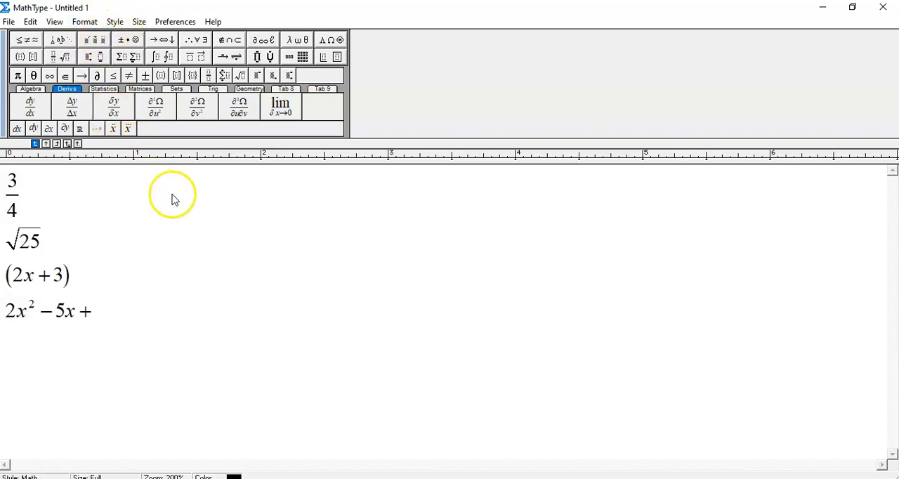
type("3=0")
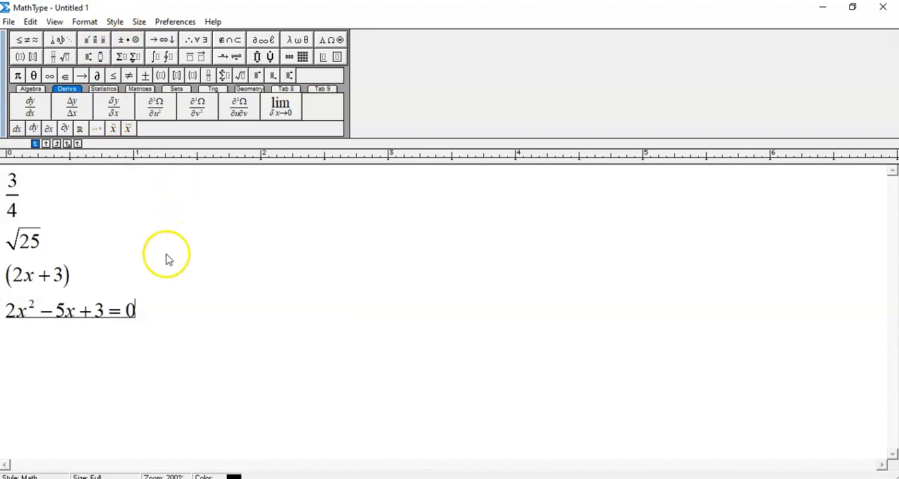
Copy the equation 2x² − 5x + 3 = 0 into Document3 in Word, directly after "Solve the quadratic equation"
left_click_drag(136, 309, 4, 312)
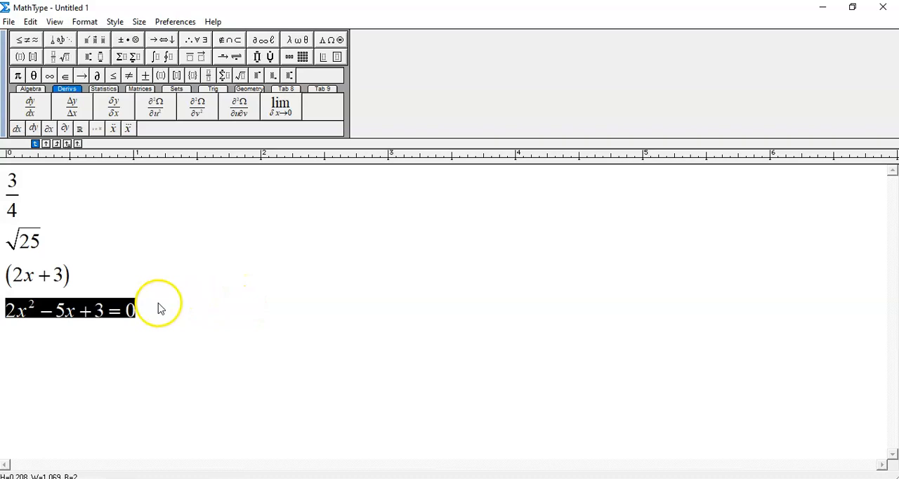
left_click_drag(149, 309, 4, 309)
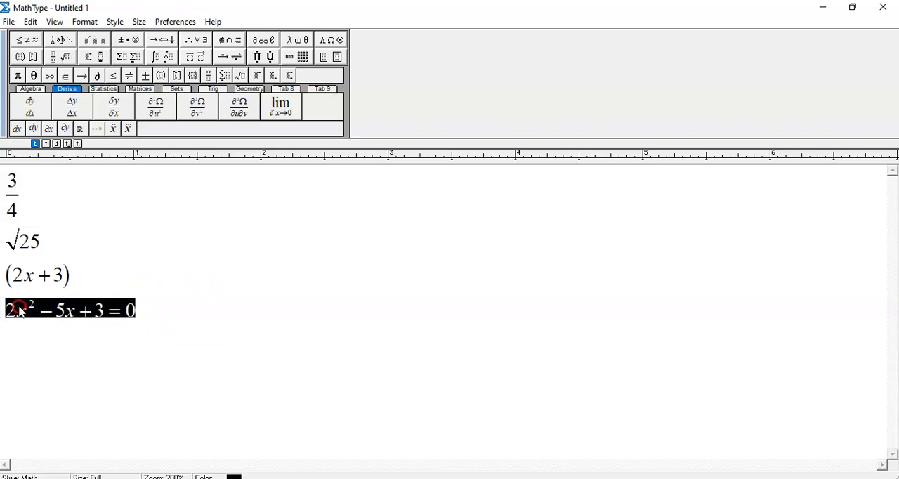
right_click(21, 311)
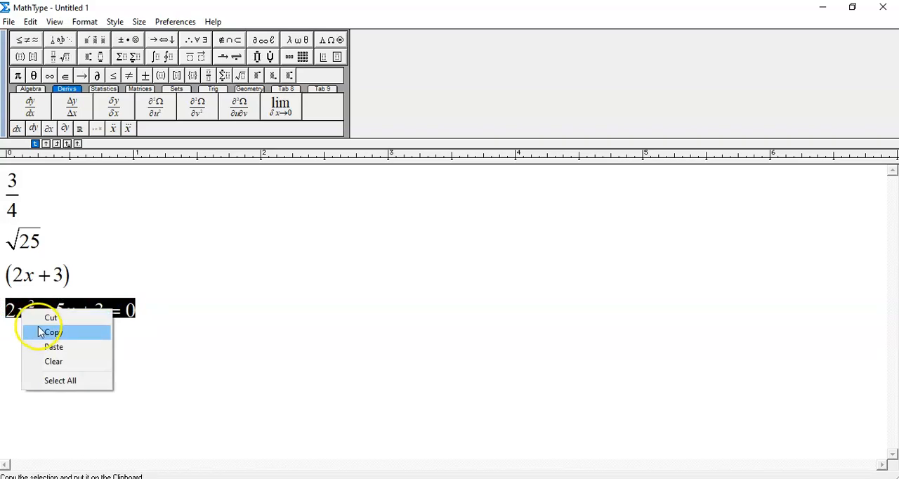
left_click(31, 332)
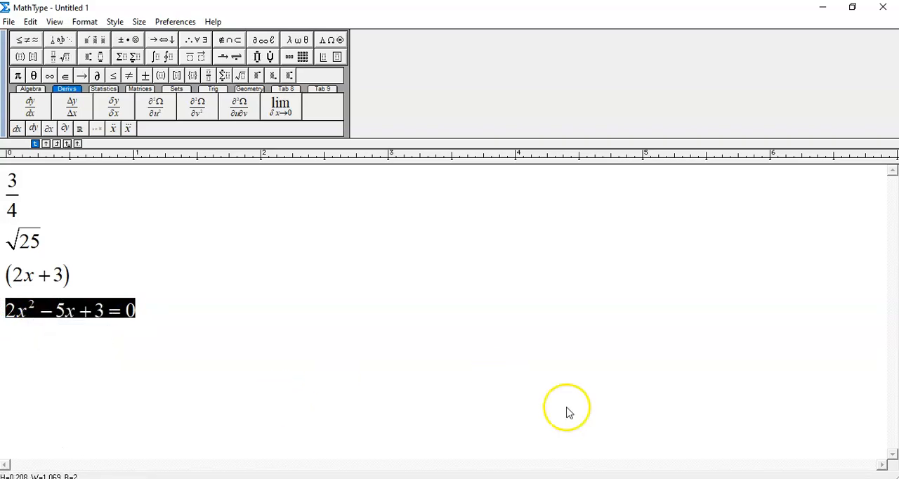
left_click(664, 478)
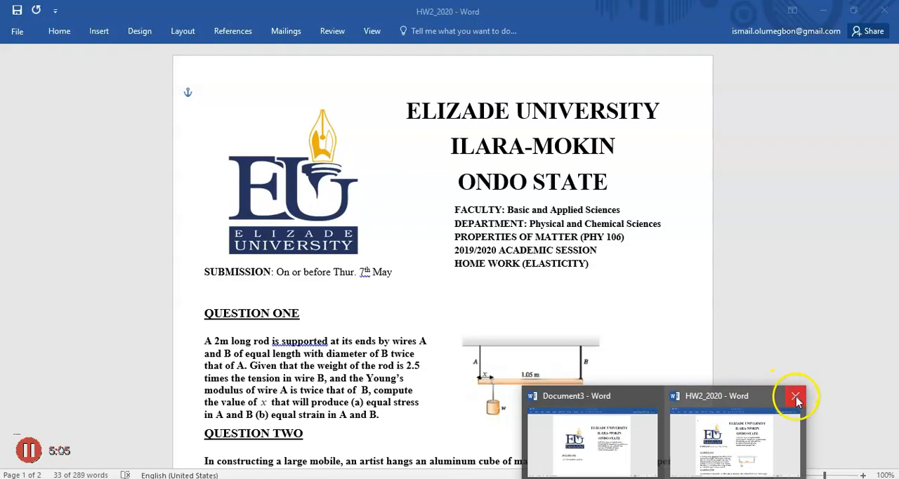
left_click(795, 399)
left_click(678, 420)
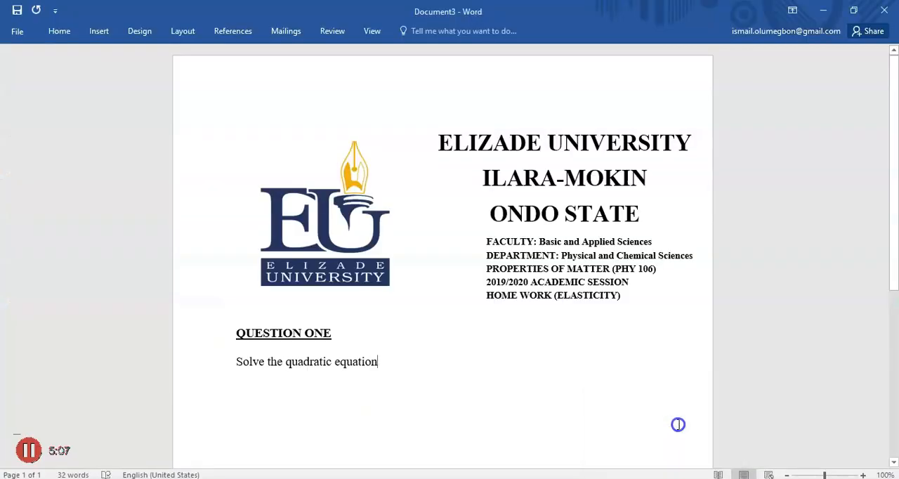
left_click(443, 358)
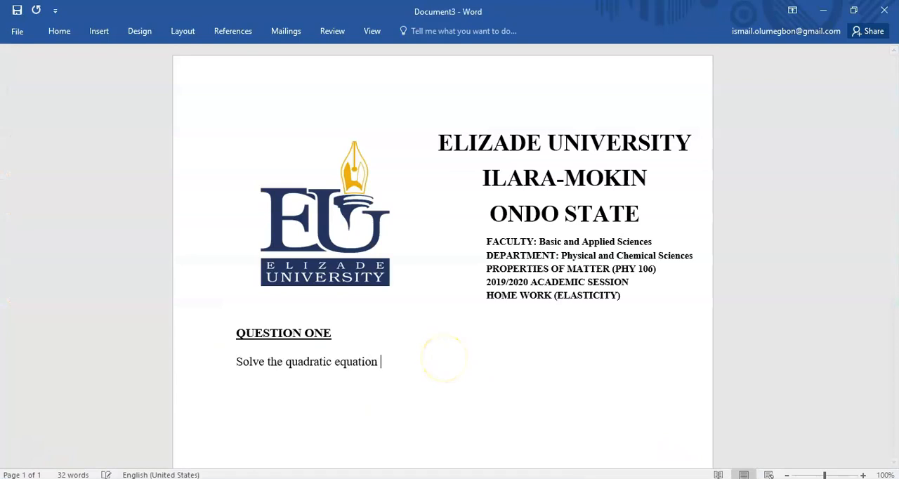
right_click(382, 361)
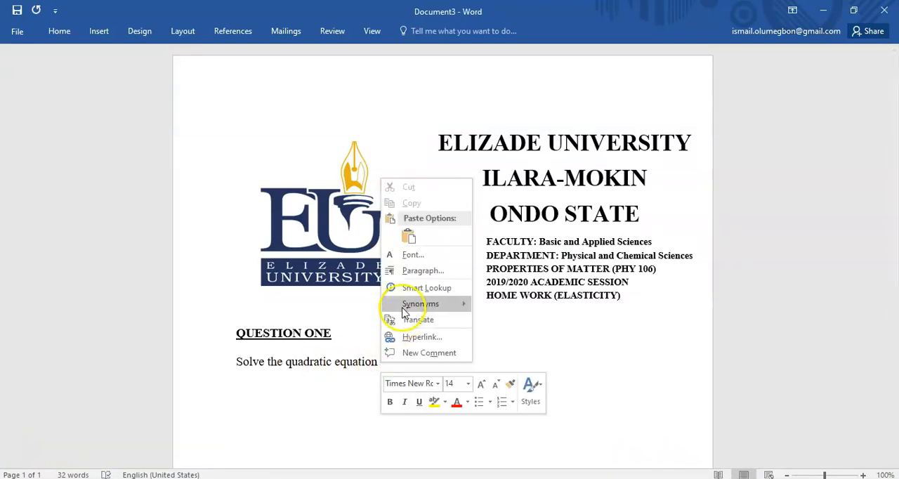
left_click(414, 237)
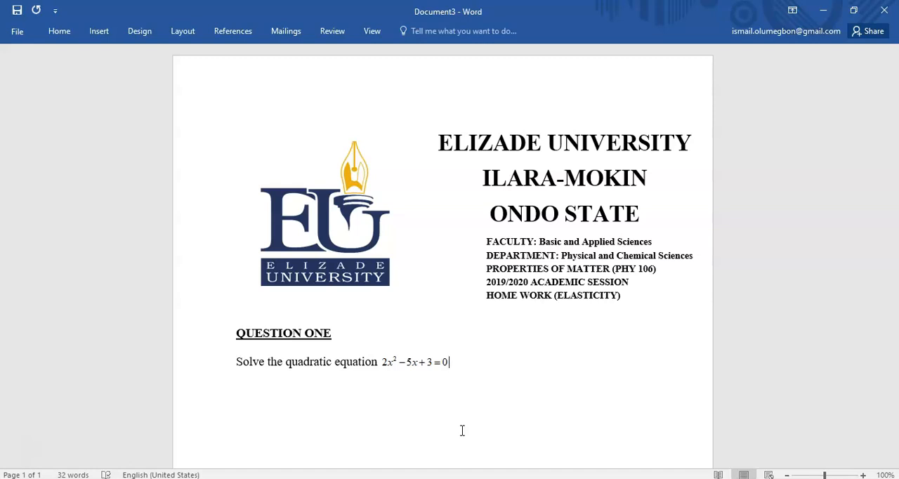
left_click(318, 407)
left_click(256, 432)
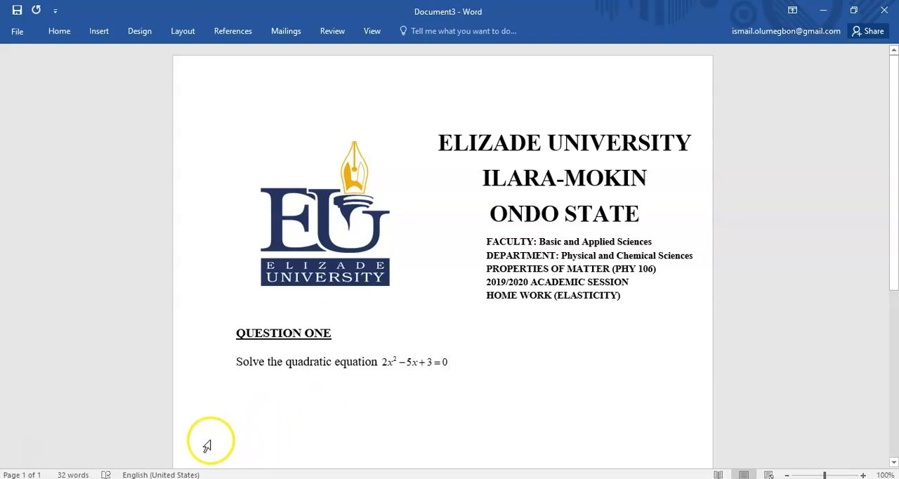
Switch to Chrome and examine the MathType 7 for Windows download page and its language versions
mouse_move(225, 477)
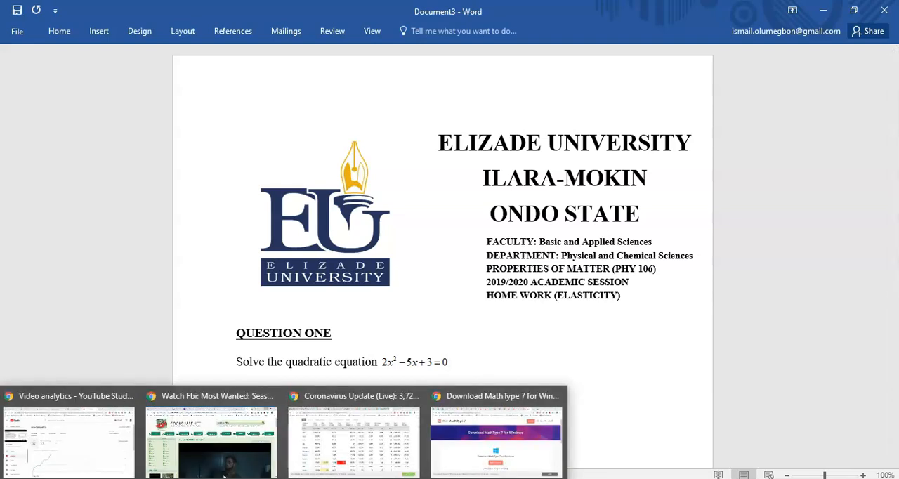
left_click(480, 448)
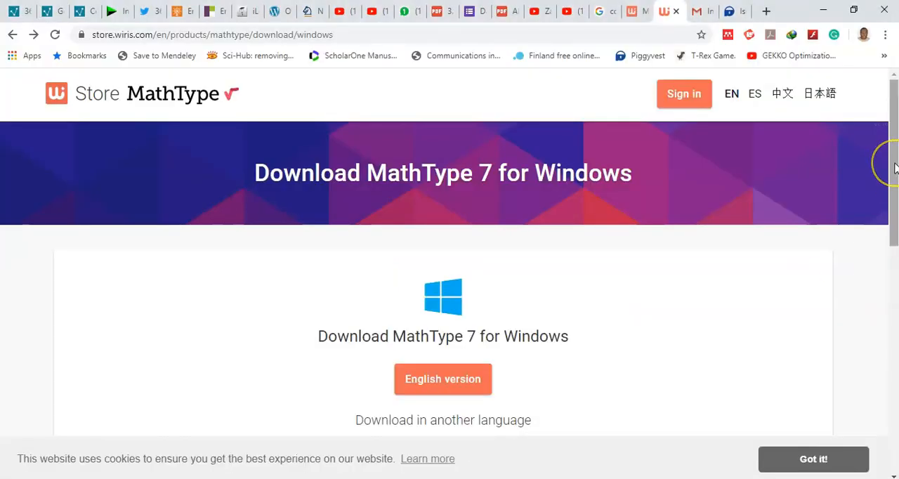
mouse_move(895, 167)
left_mouse_down()
mouse_move(894, 182)
mouse_move(894, 162)
left_mouse_up()
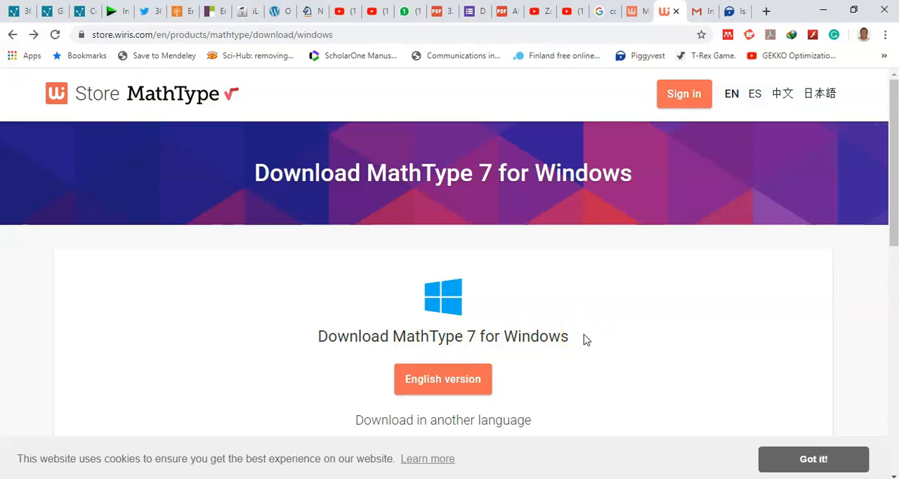
left_click_drag(893, 176, 895, 203)
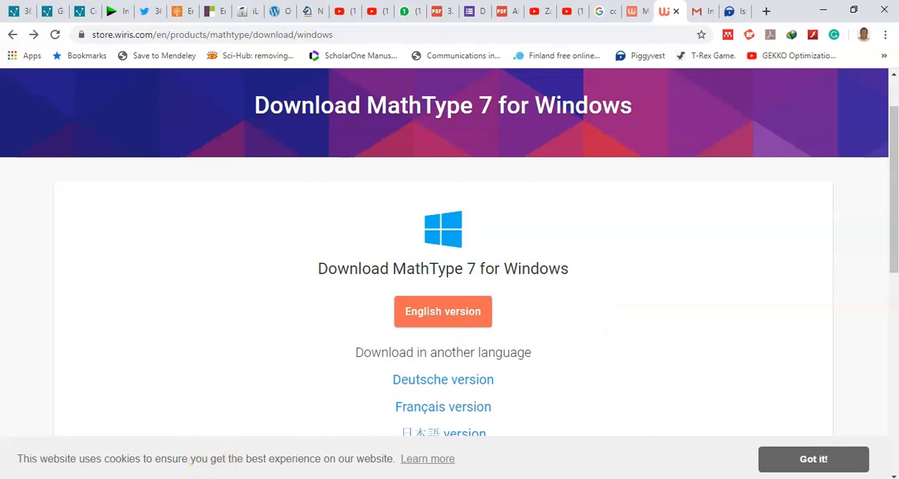
mouse_move(209, 478)
left_click(209, 436)
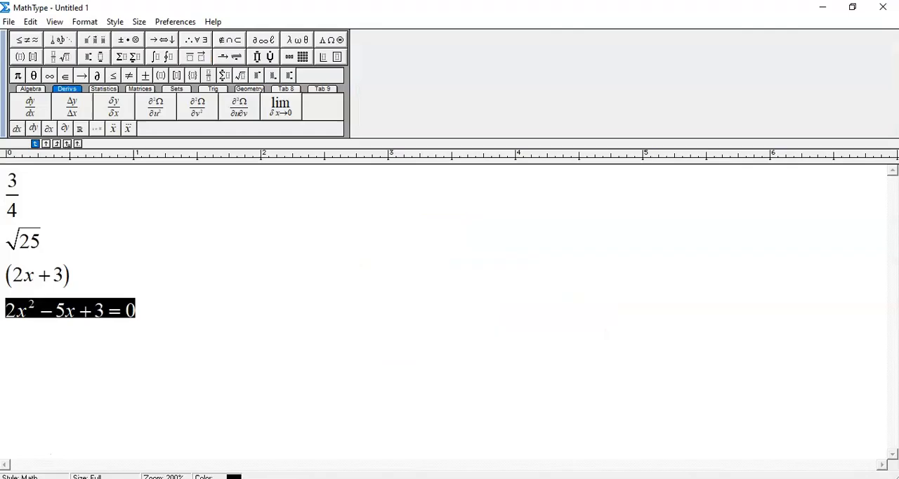
left_click(209, 478)
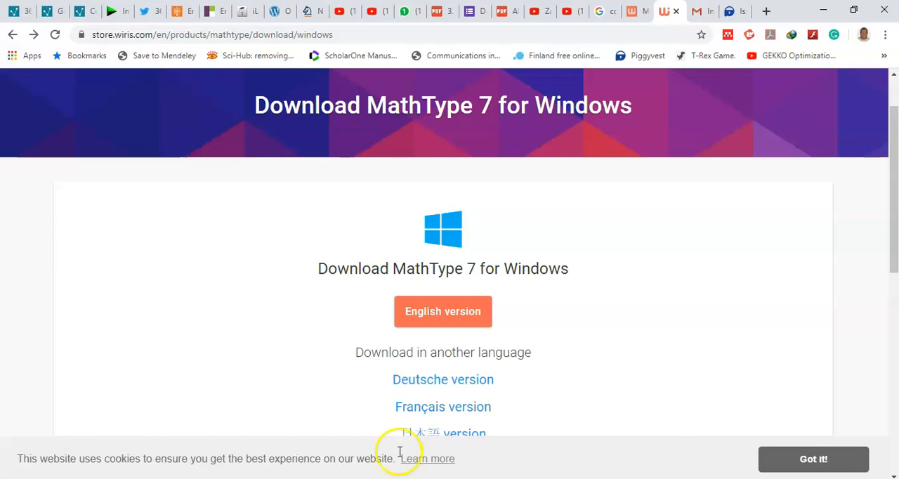
Switch to Document3 in Word and add a line reading "Solution" below the quadratic equation question
left_click(665, 478)
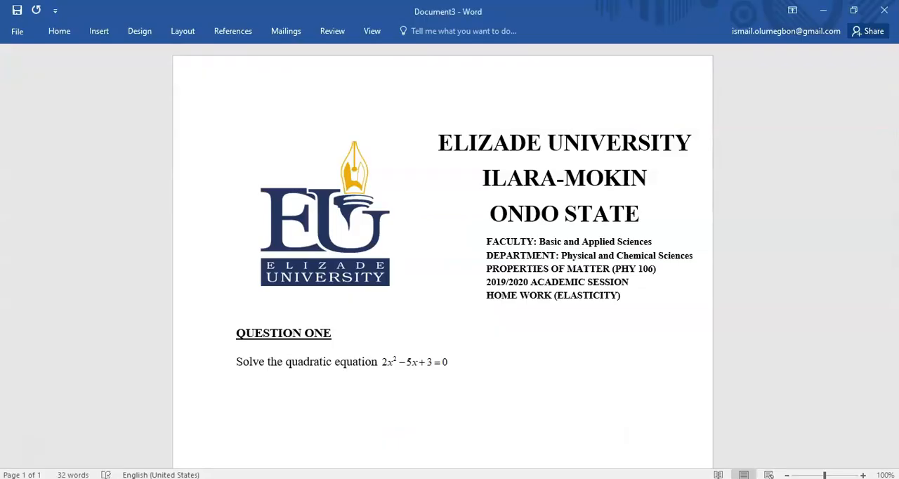
key("Return")
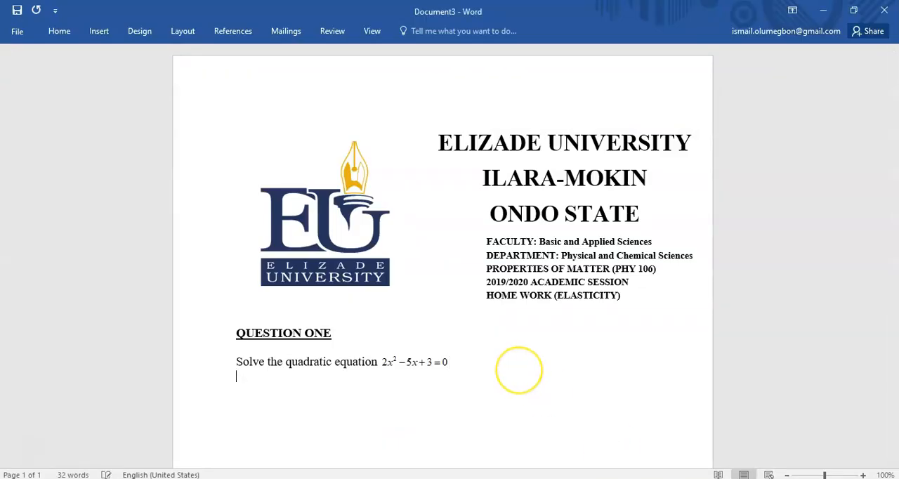
type("so")
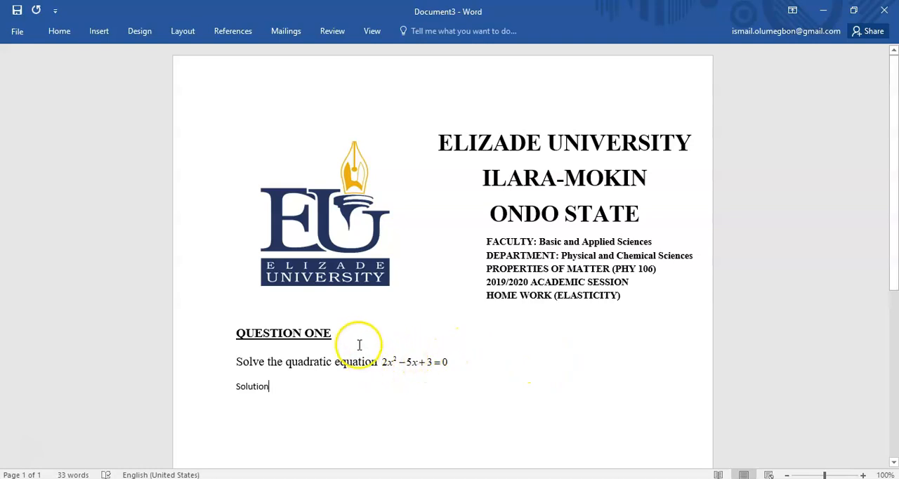
Replace the Solution line with a copy of the text from the QUESTION ONE heading through "Solve the", and reword the copied heading as SOLUTION
left_click_drag(284, 363, 238, 333)
key("ctrl+c")
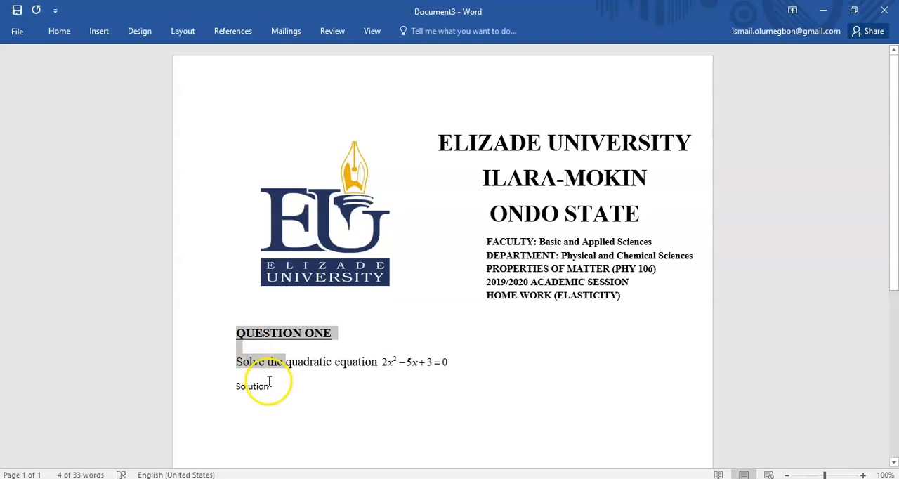
left_click_drag(267, 384, 241, 385)
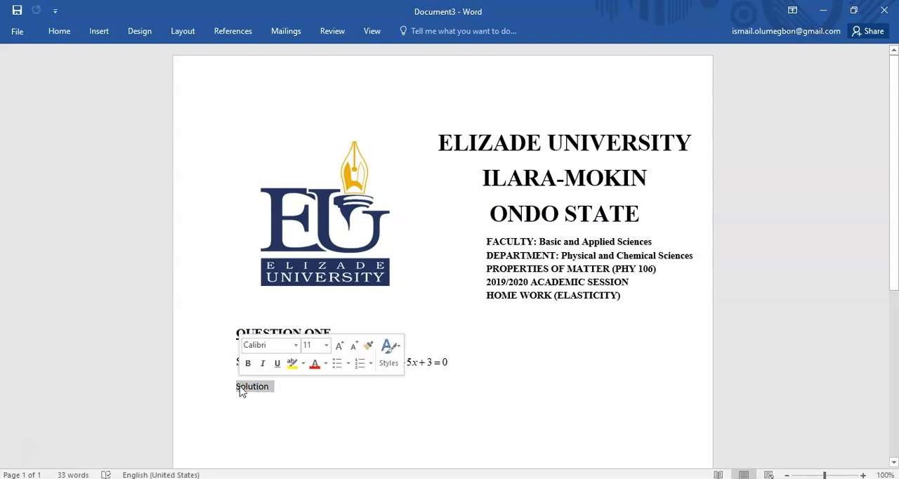
key("ctrl+v")
left_click(332, 388)
left_click_drag(331, 387, 249, 392)
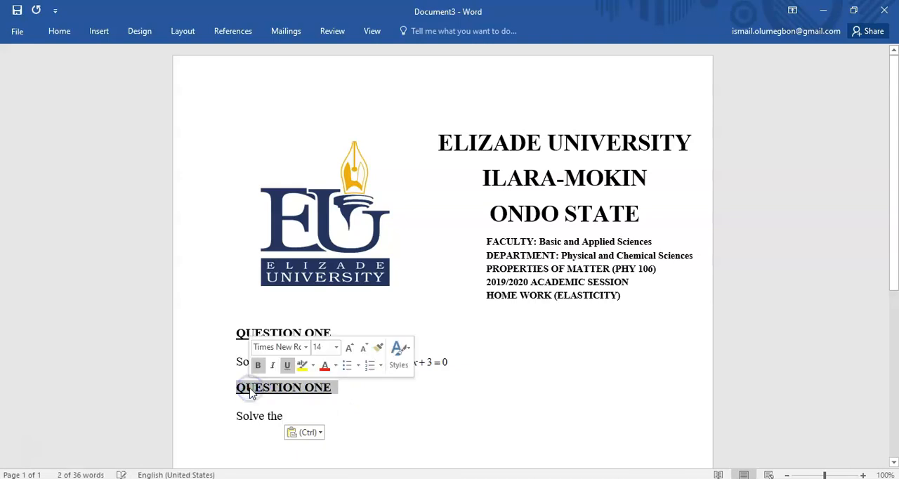
type("SOLUTION")
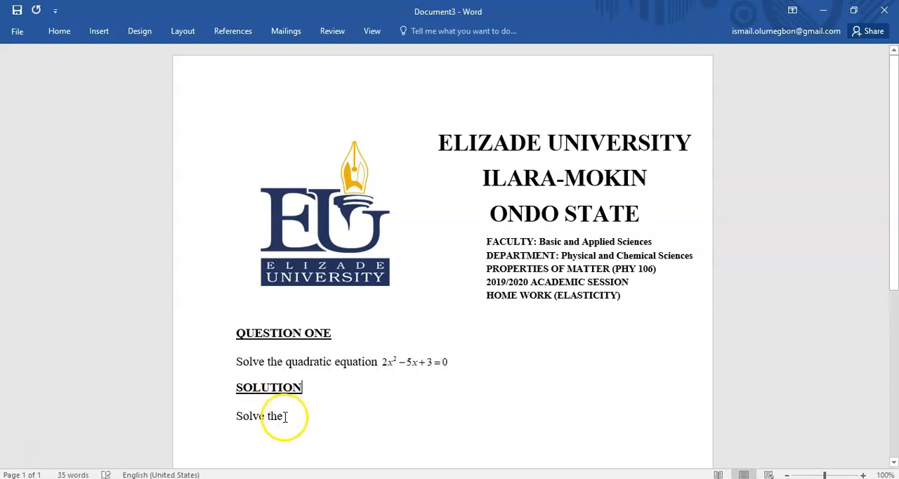
Replace the copied "Solve the" text below the SOLUTION heading with "Using the quadratic formula"
left_click_drag(285, 417, 246, 420)
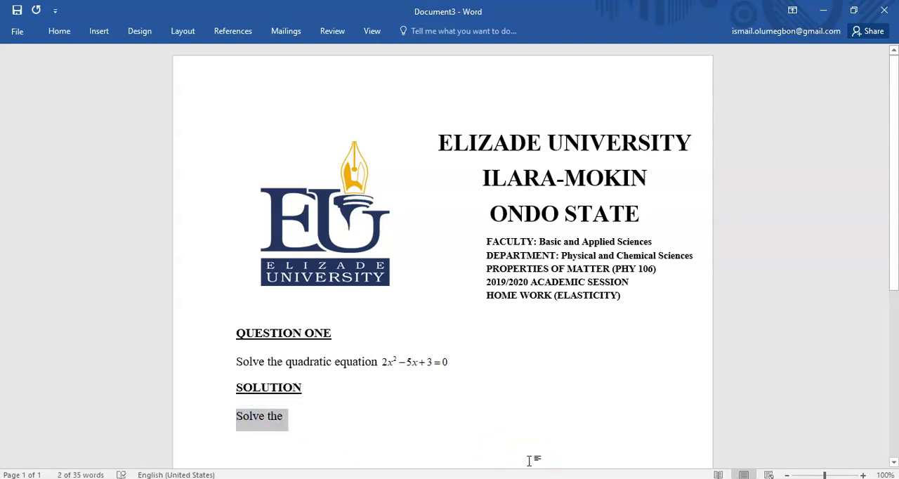
type("Using ")
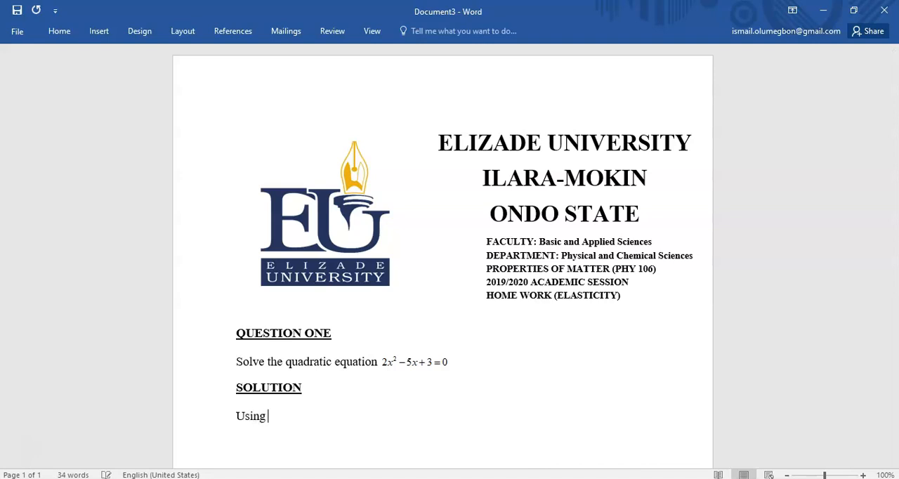
type("the quadratic formu")
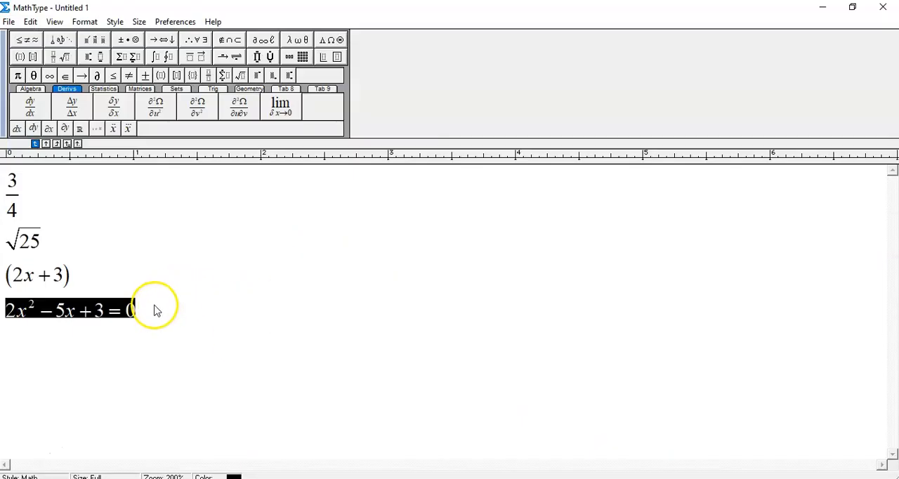
Replace all the existing MathType expressions with the general quadratic equation ax² + bx + c = 0
left_click(146, 309)
left_click_drag(146, 311, 3, 190)
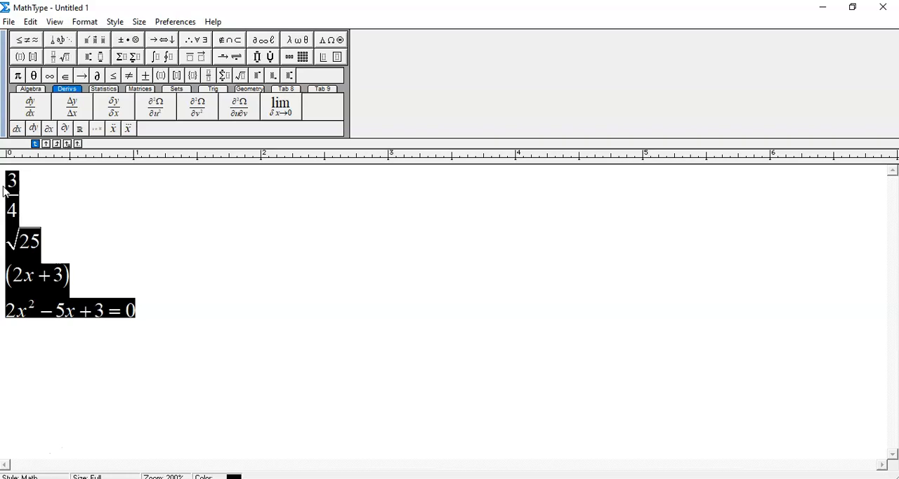
type("ax")
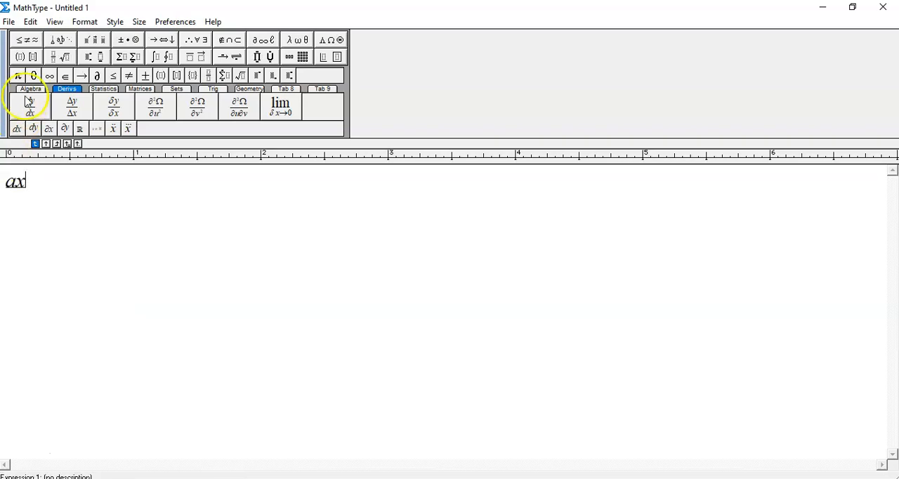
left_click(88, 58)
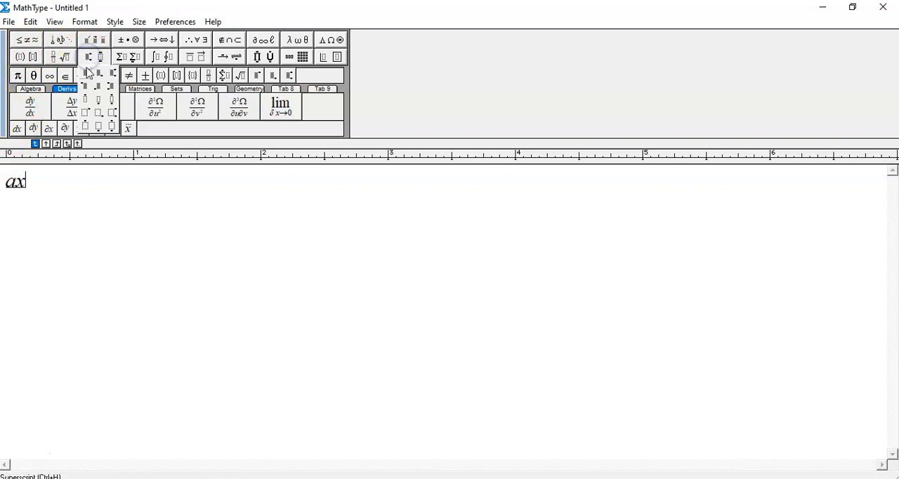
left_click(87, 73)
type("2")
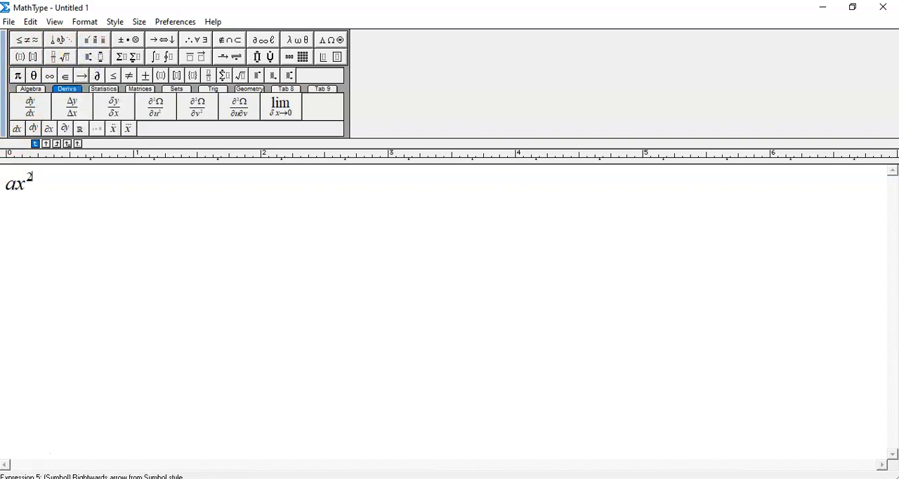
key("Tab")
type("+bx+c=0")
key("Return")
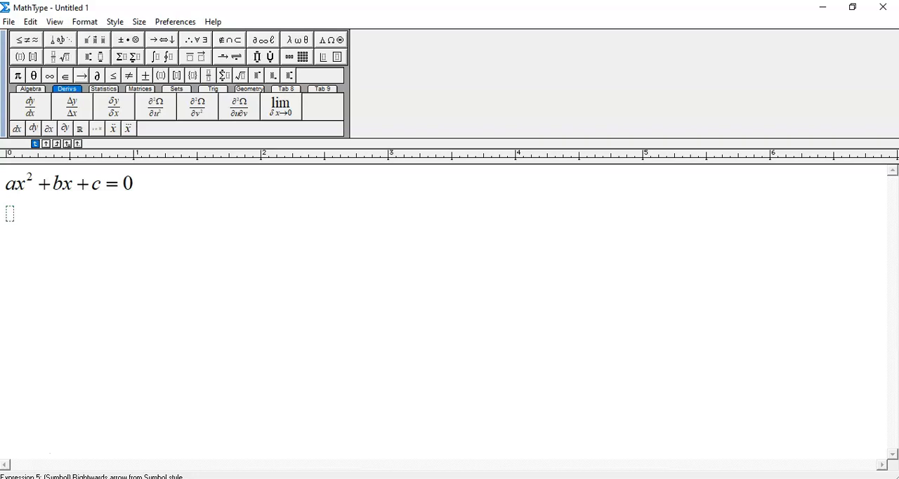
Begin a second expression line below the general equation with x = −b ±
type("x = -b")
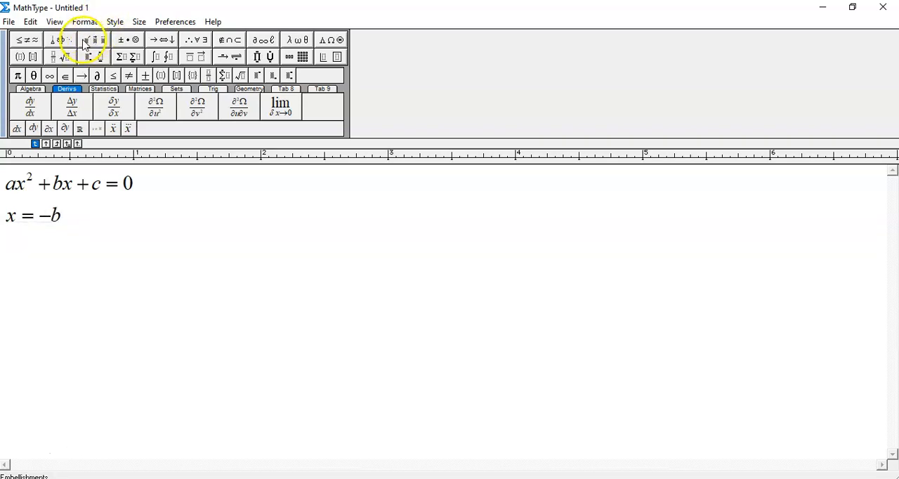
left_click(124, 40)
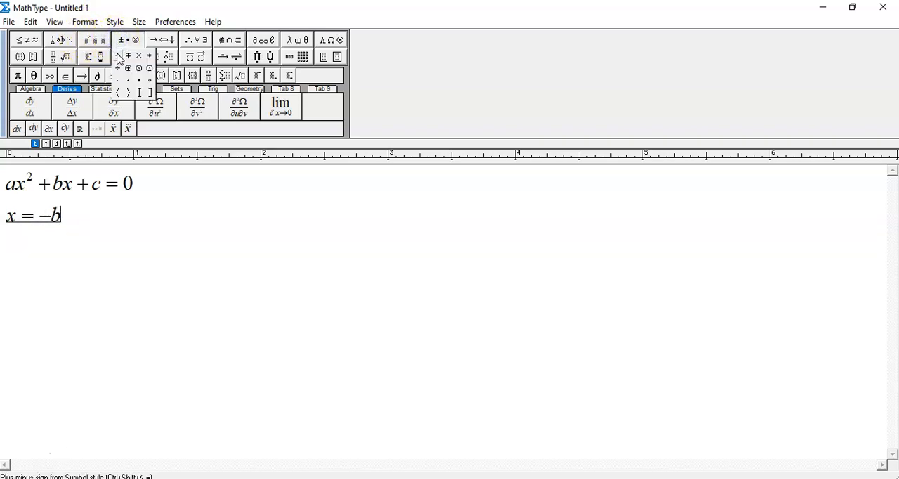
left_click(118, 56)
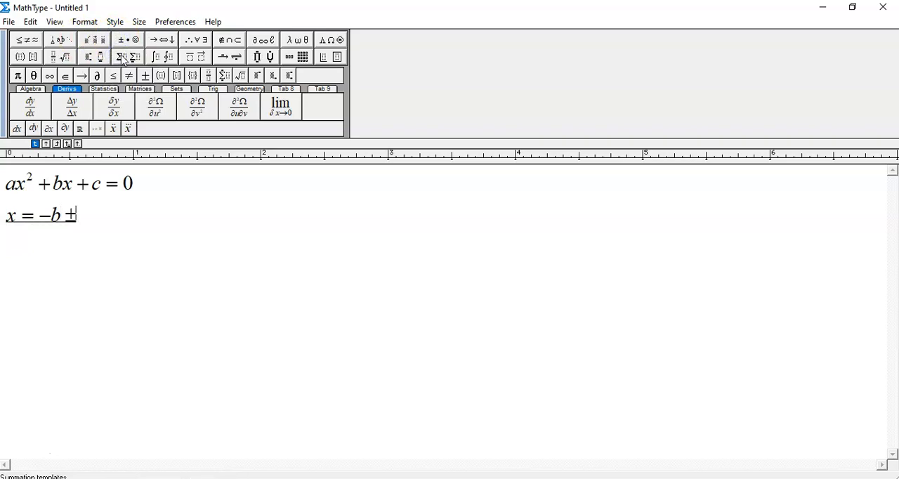
Add a square root containing b² − 4ac after the plus-minus sign
left_click(60, 58)
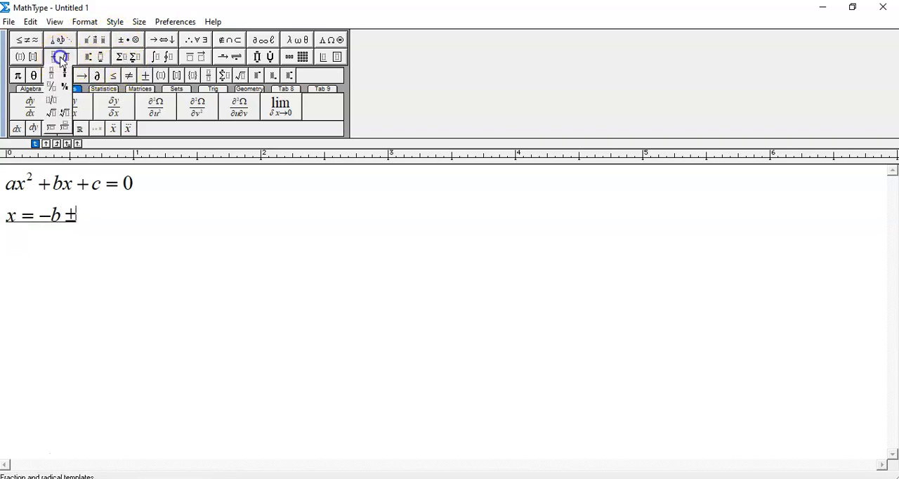
left_click(53, 113)
type("b")
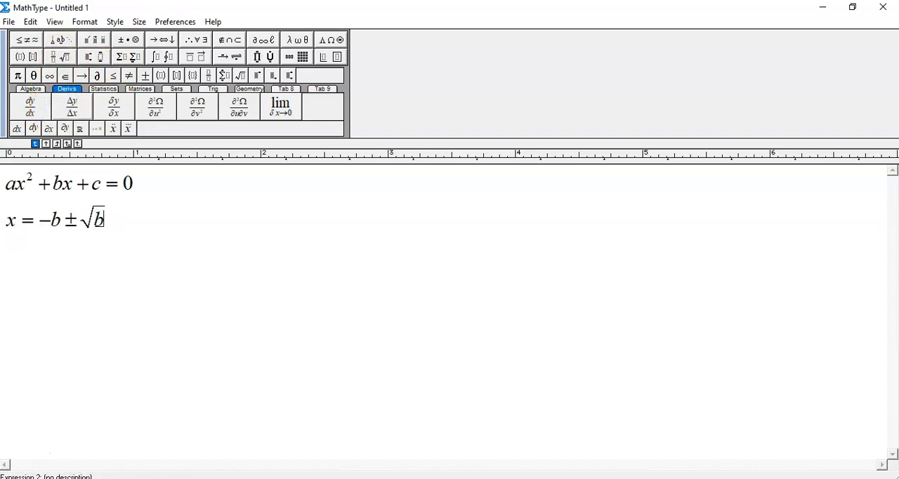
left_click(88, 57)
left_click(86, 73)
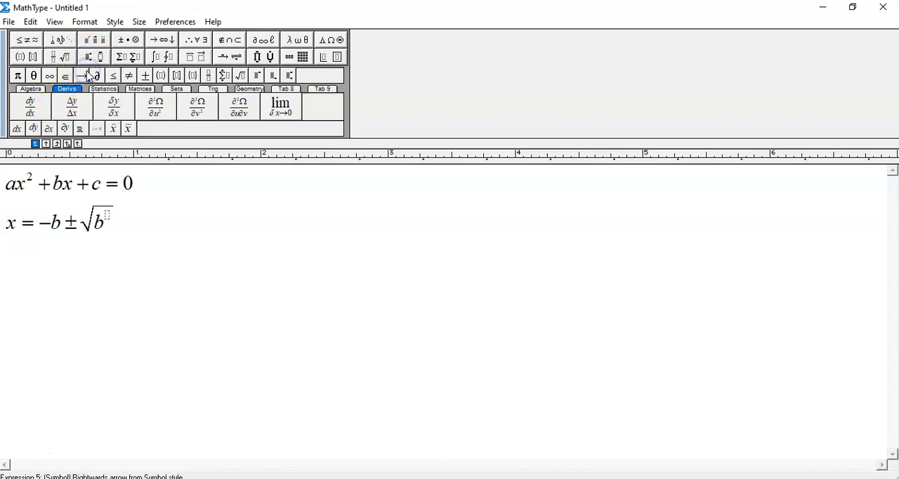
type("2")
key("Tab")
type("-4ac")
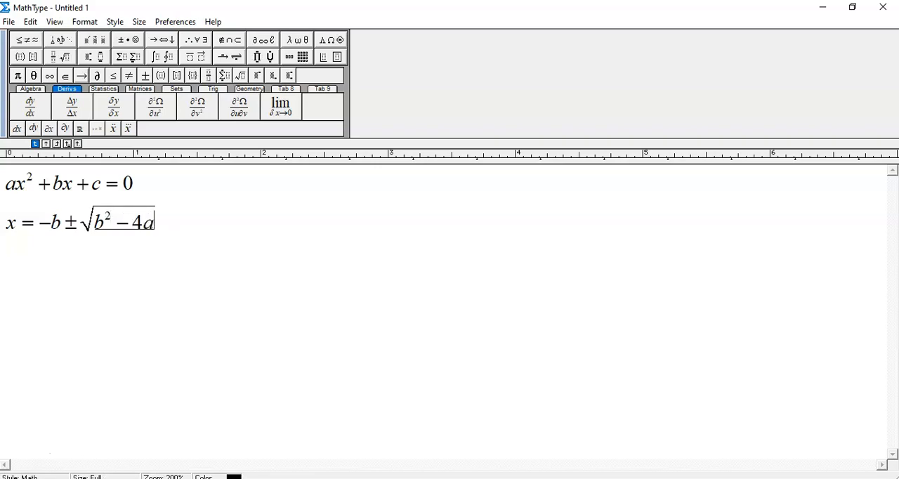
key("Tab")
Insert a full-size fraction, move −b ± √(b² − 4ac) into its numerator and enter 2a as the denominator
left_click(56, 57)
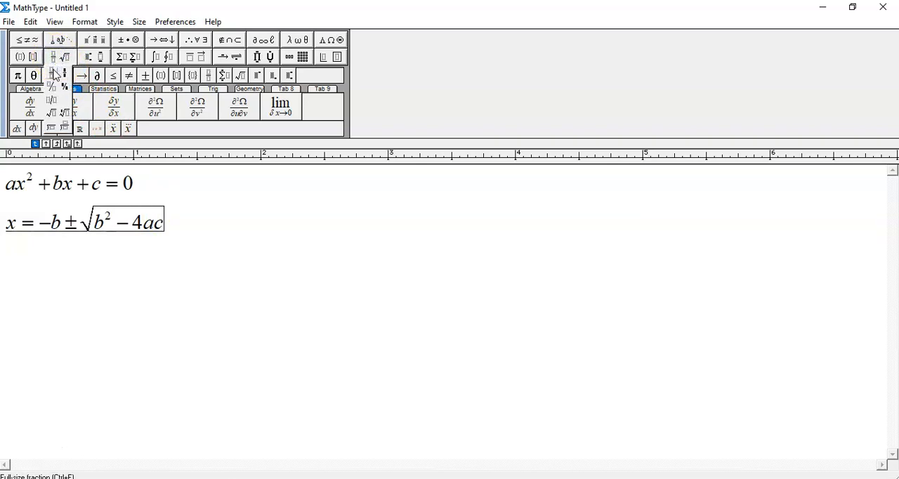
left_click(54, 74)
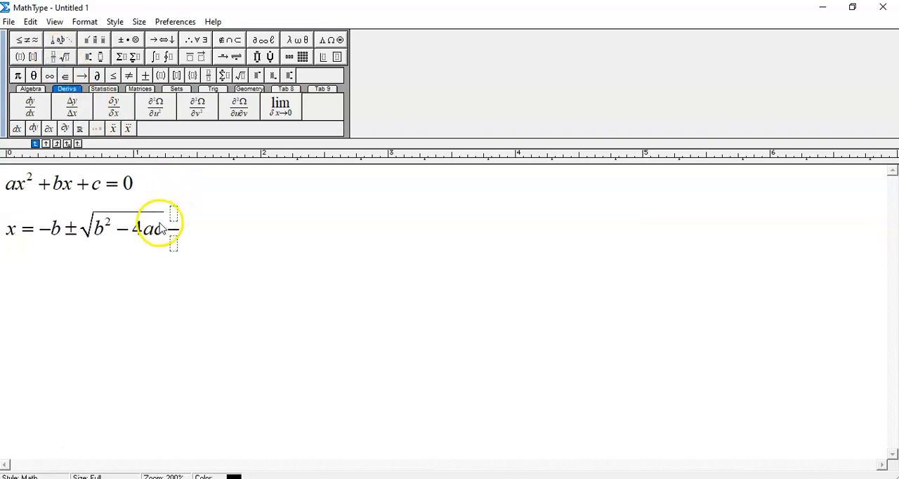
left_click_drag(161, 228, 43, 236)
key("ctrl+x")
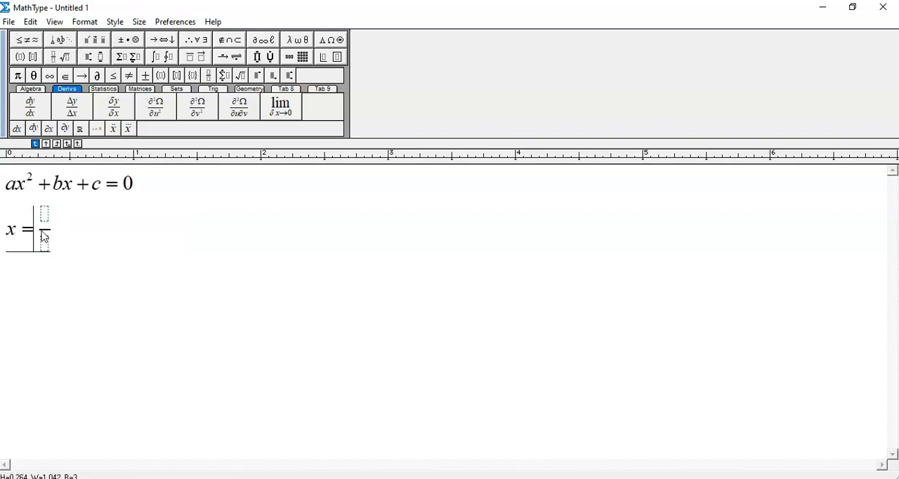
left_click(45, 214)
key("ctrl+v")
left_click(102, 249)
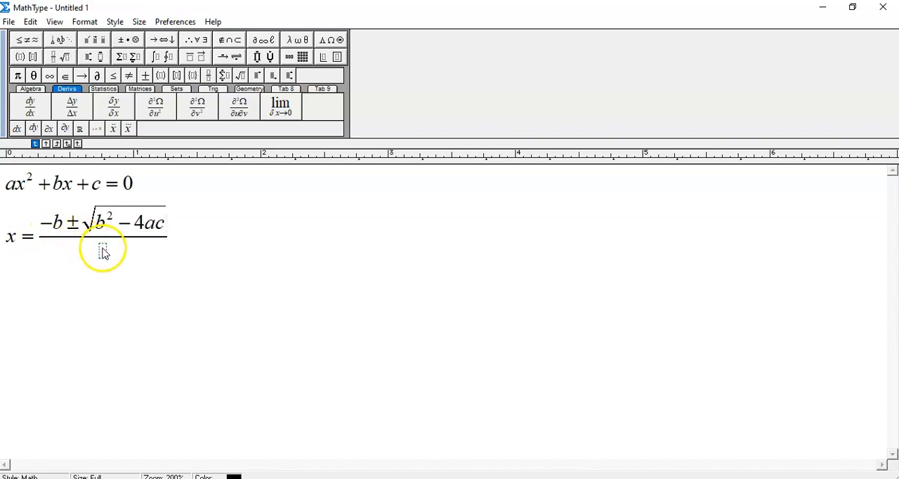
type("2a")
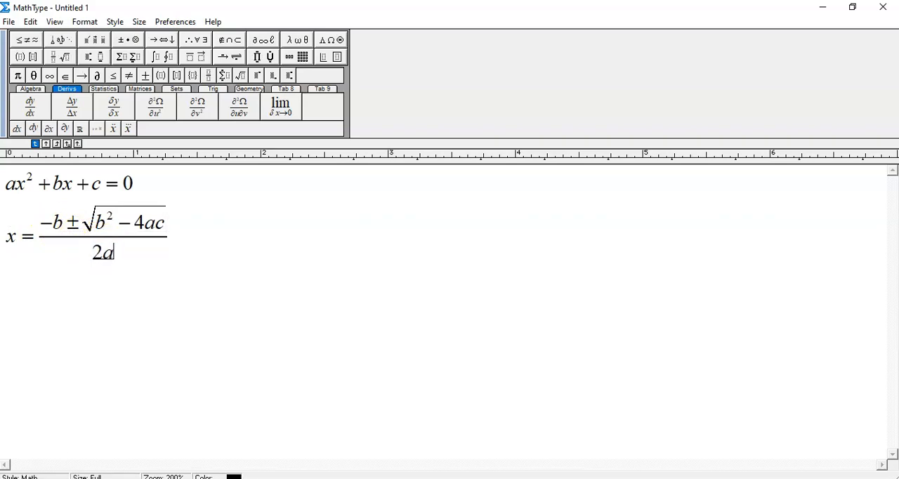
Copy both MathType lines, switch to Document3 in Word and paste them on a new line below "Using the quadratic formula"
double_click(175, 240)
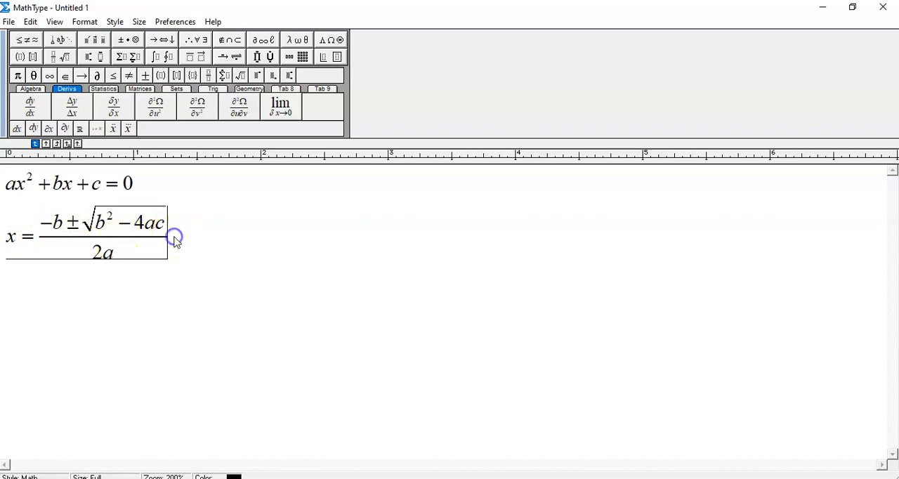
left_click(177, 238)
double_click(177, 238)
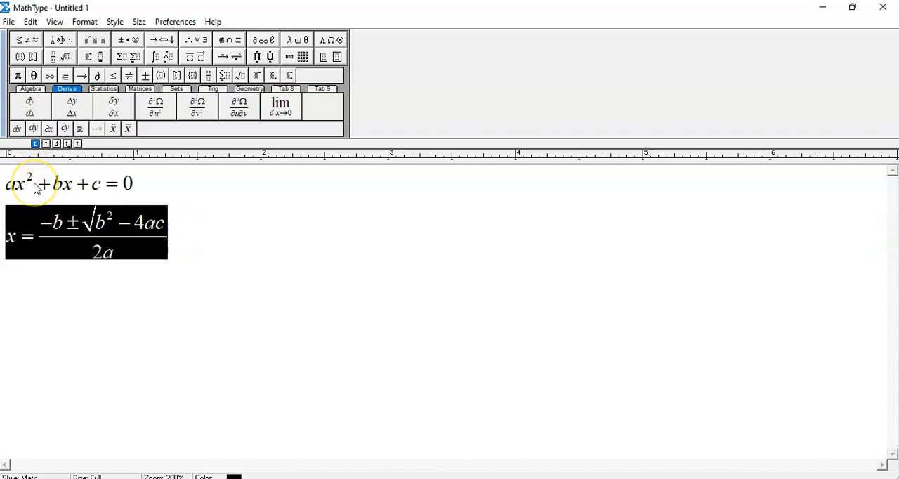
left_click(203, 223)
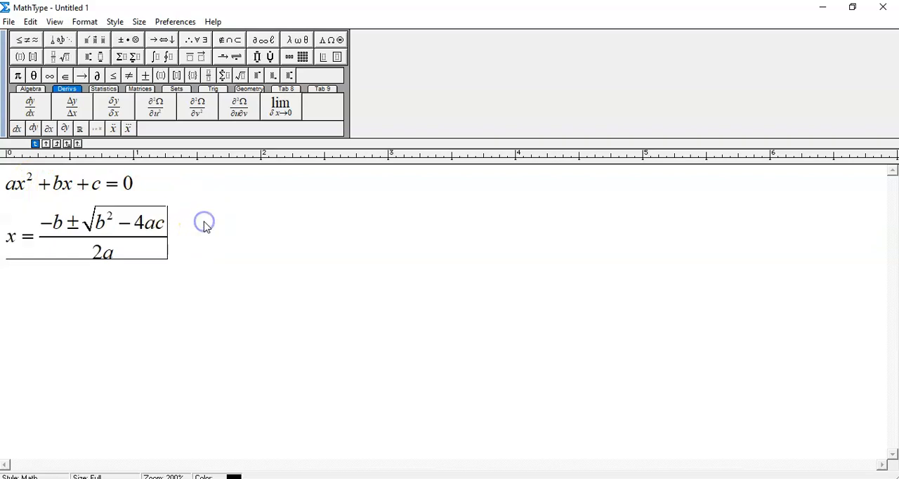
key("ctrl+a")
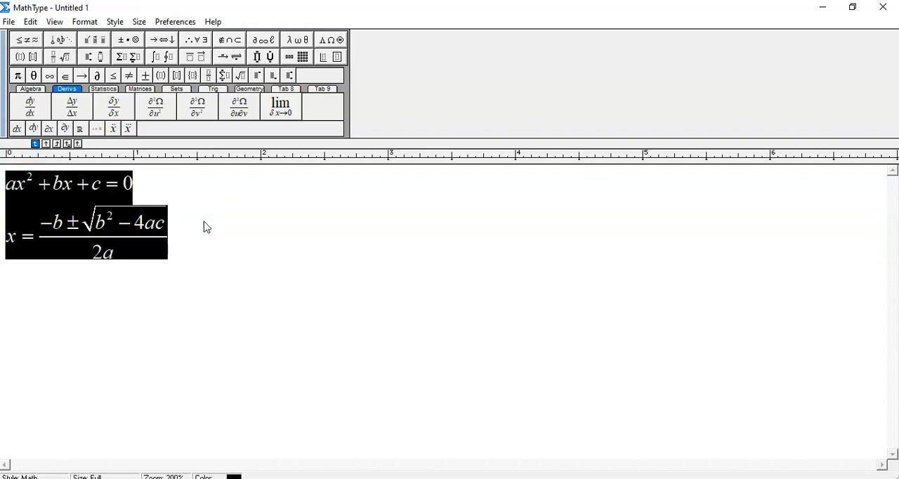
key("ctrl+c")
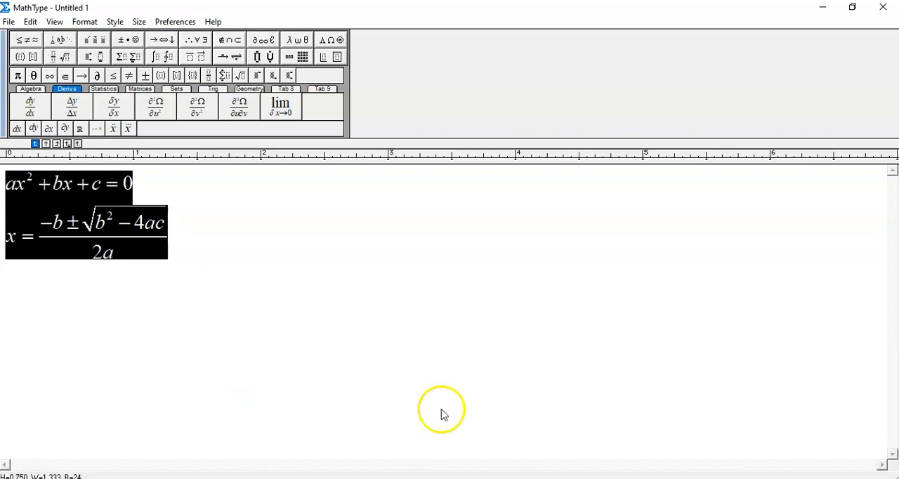
left_click(649, 478)
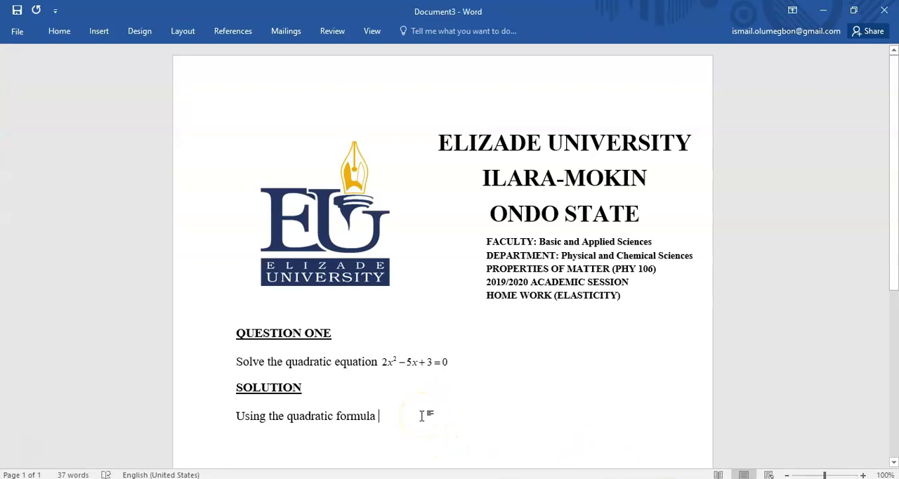
key("Return")
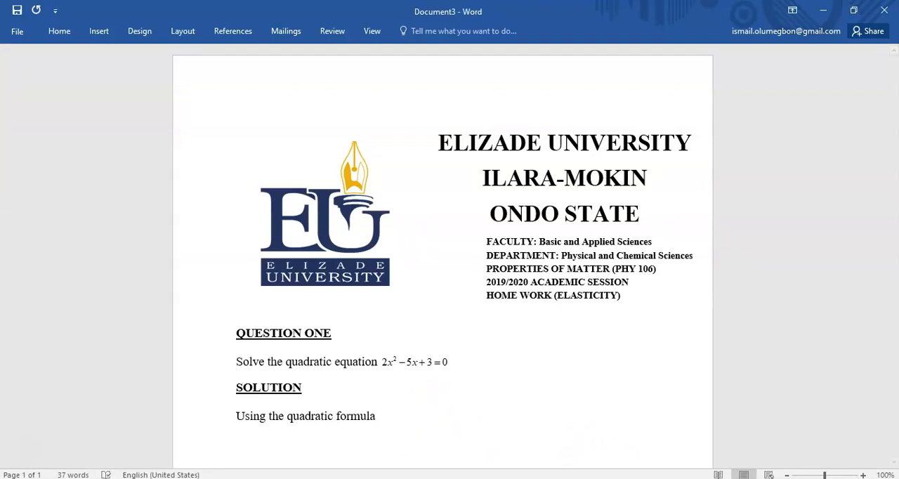
key("ctrl+v")
left_click_drag(886, 197, 891, 288)
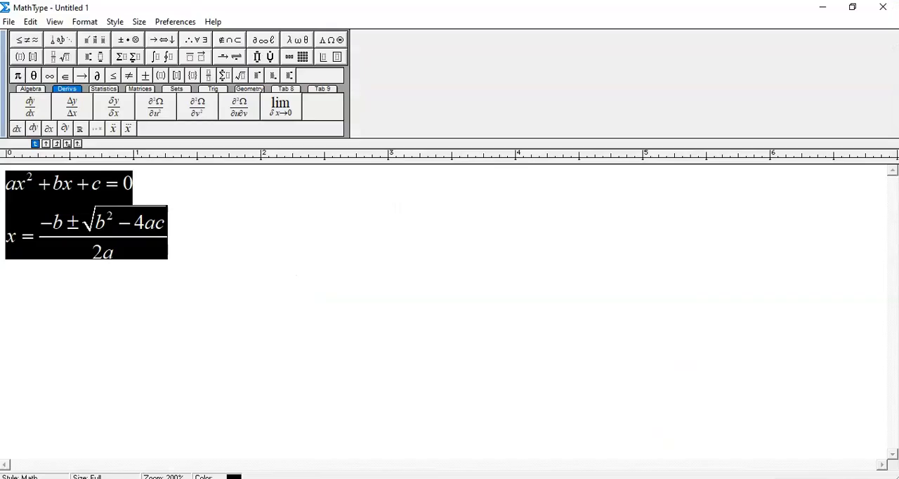
Delete the ax² + bx + c = 0 line above the quadratic formula in MathType
left_click(177, 237)
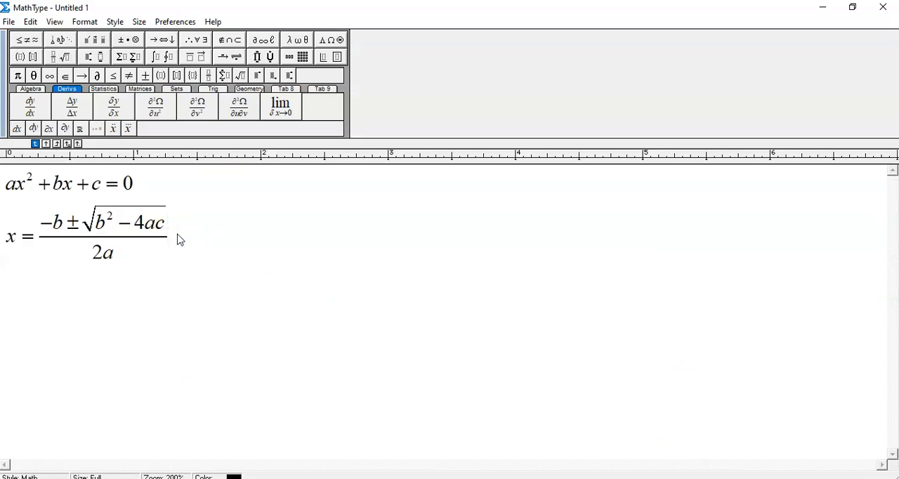
triple_click(129, 183)
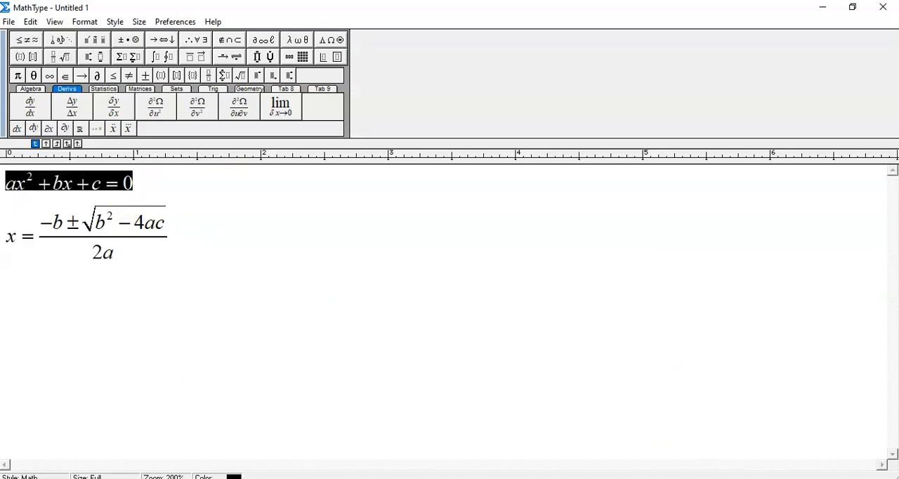
key("Delete")
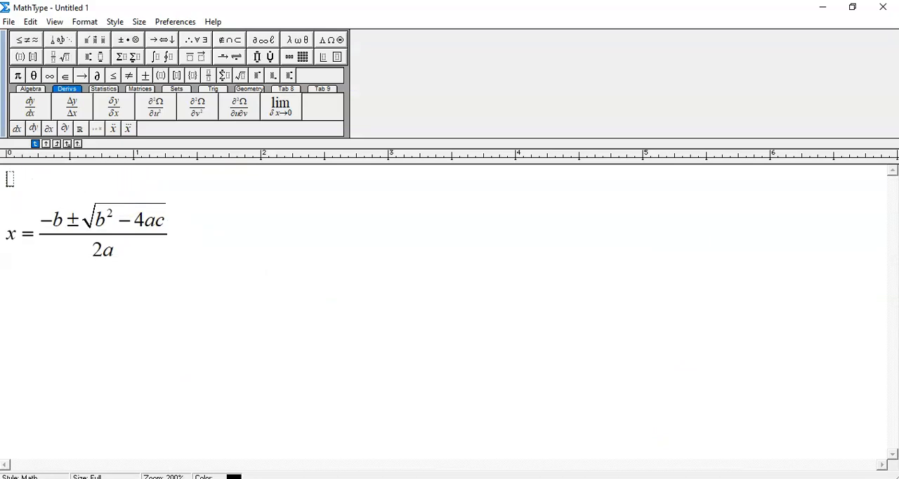
key("Delete")
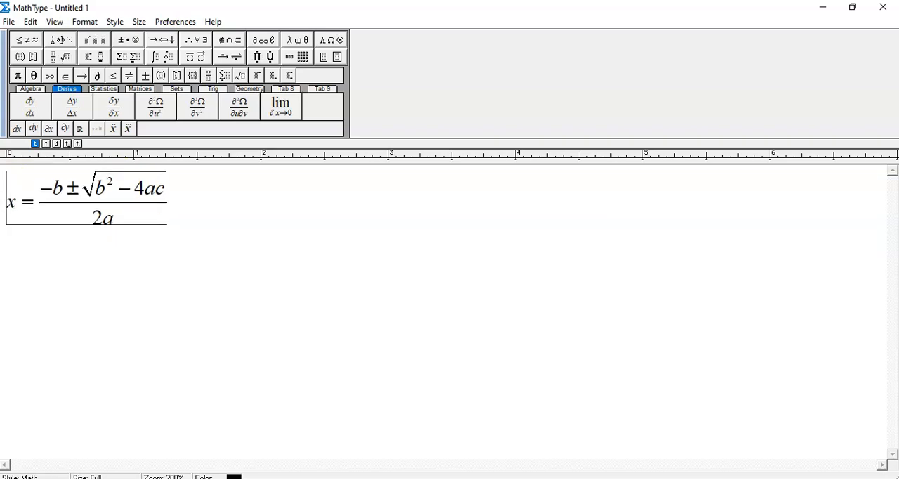
Start a new line below the quadratic formula, check the question's equation in Word, and enter a = 2, back in MathType
left_click(178, 193)
key("Return")
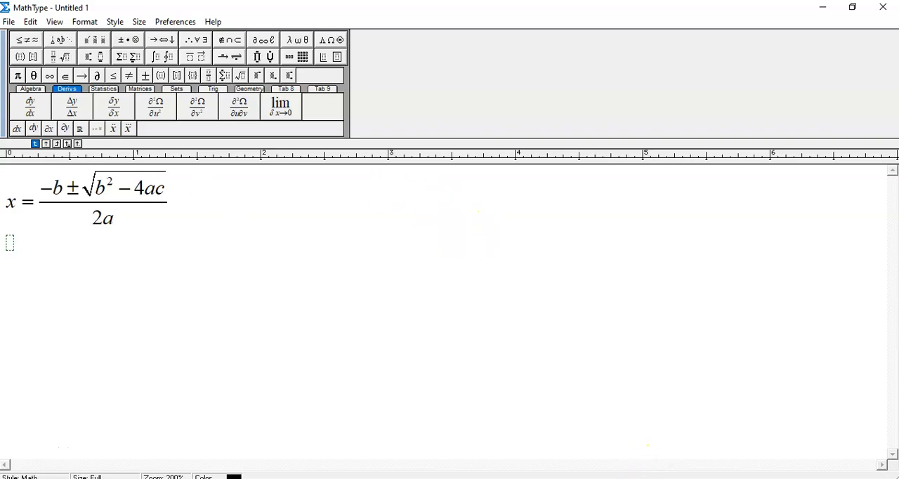
left_click(664, 478)
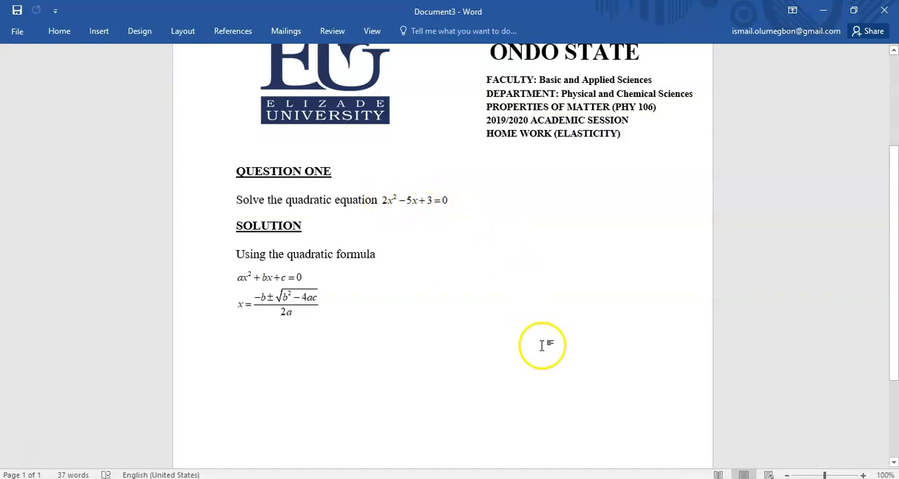
double_click(312, 298)
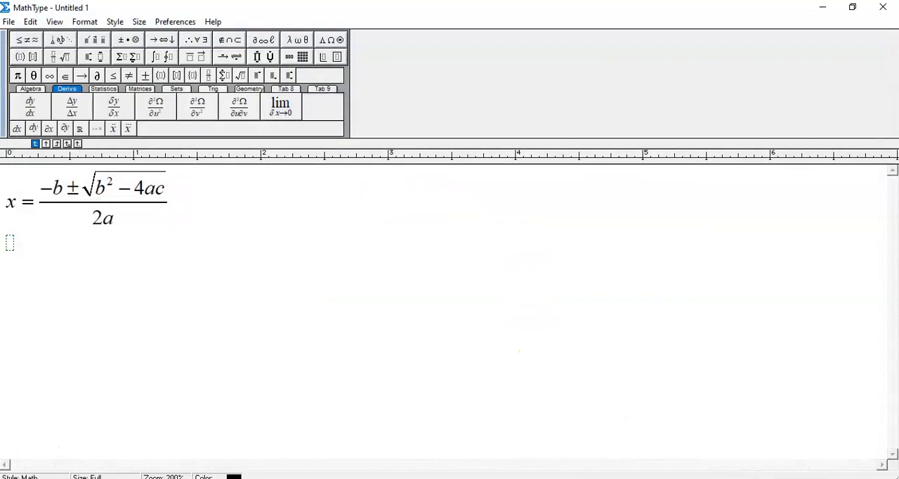
type("= 2,")
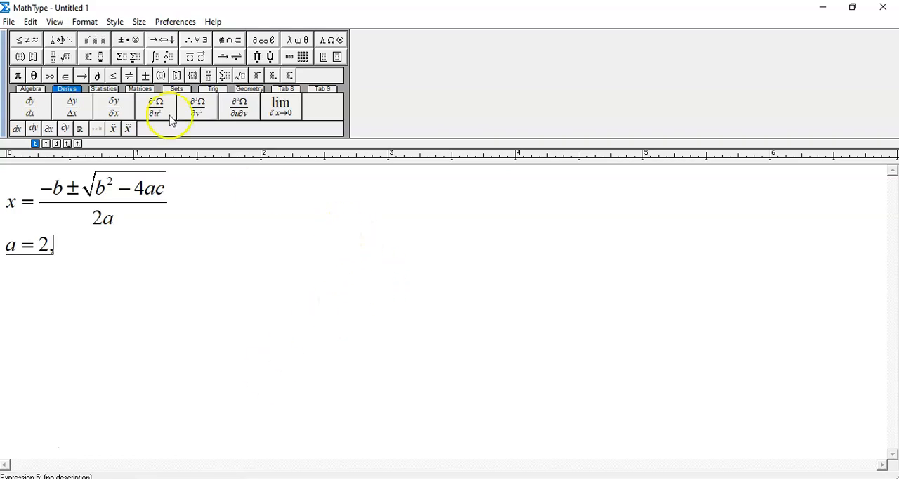
Switch to the Text style and continue the a = 2, line with b=-5, c=3
left_click(115, 23)
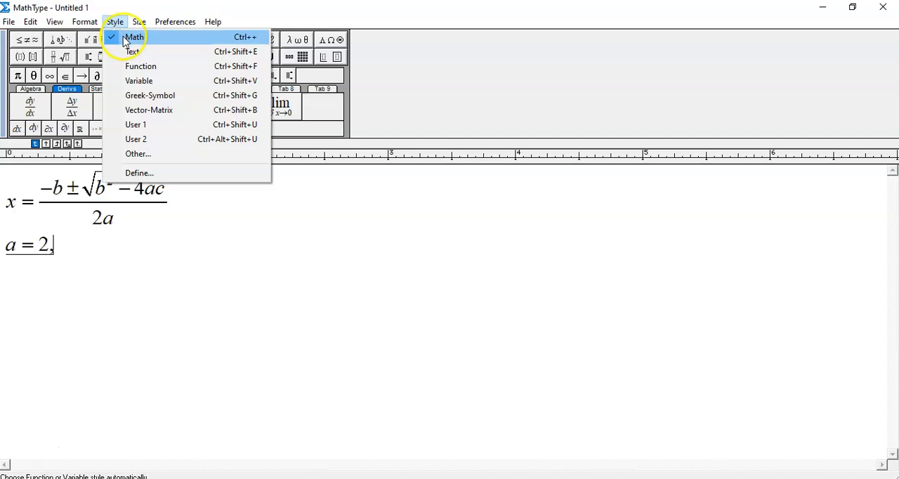
left_click(131, 52)
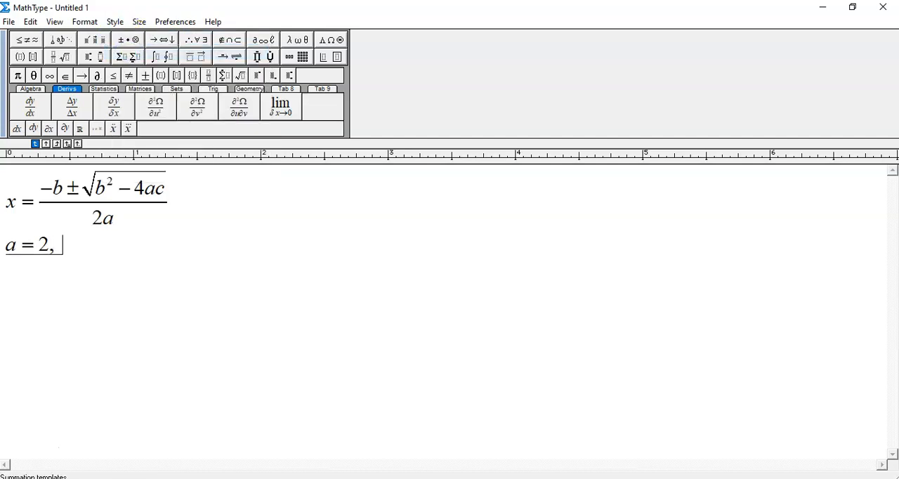
type("b=")
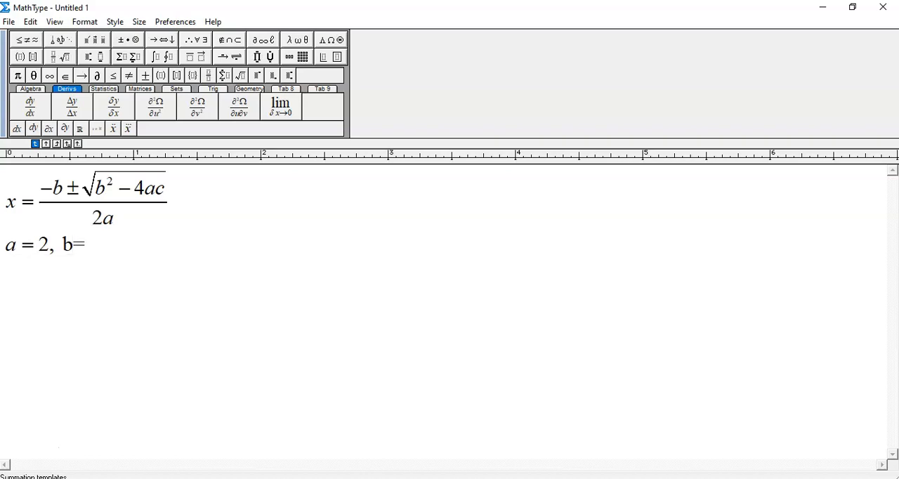
type("-5,")
left_click(114, 22)
mouse_move(138, 22)
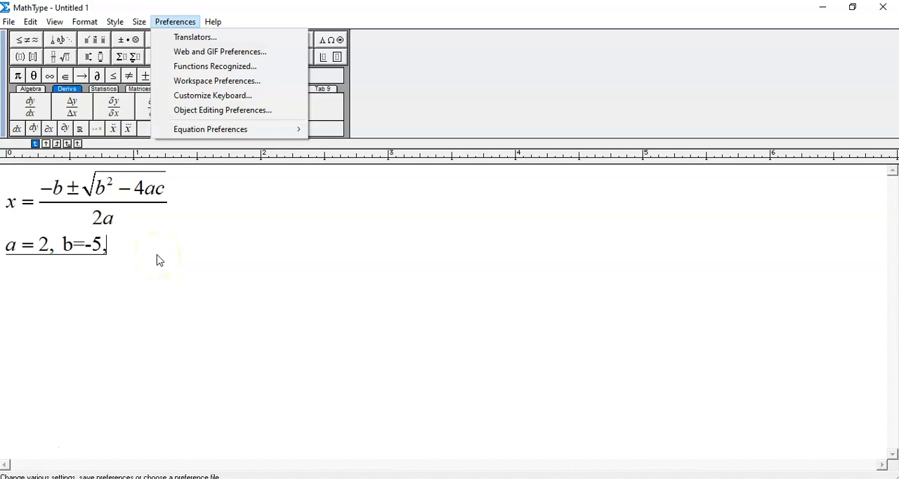
left_click(116, 22)
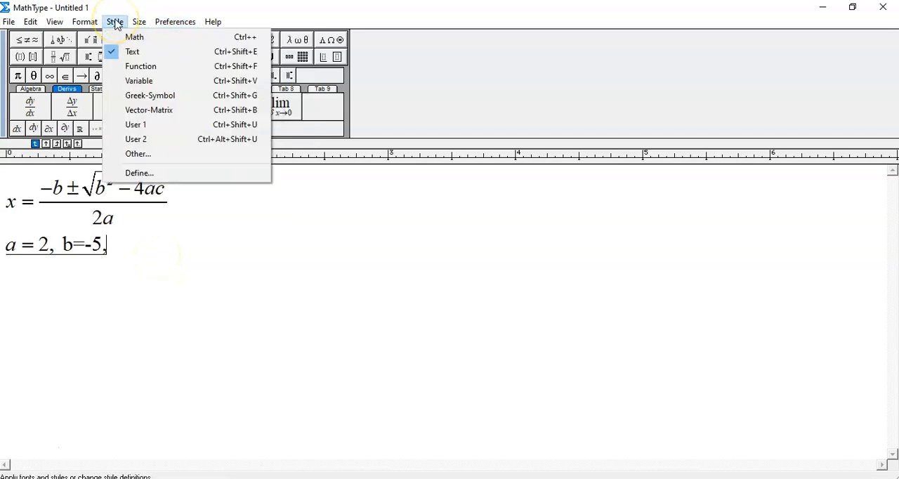
left_click(124, 52)
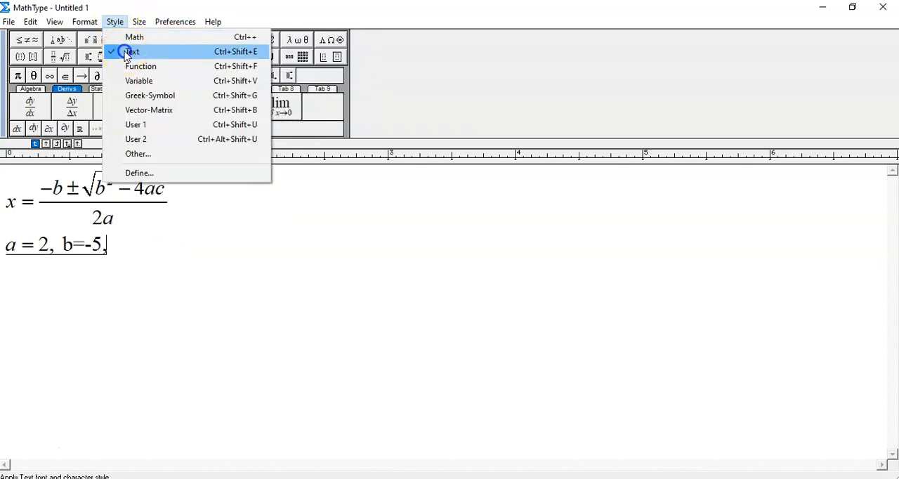
type("c=3")
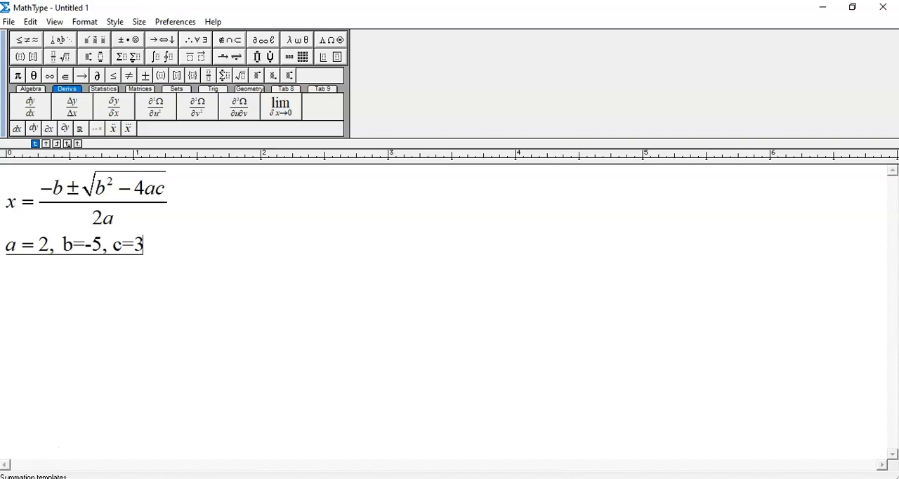
Return to the Math style and enter x = −(−5) ± on a new line, using a parentheses template around −5
left_click(116, 22)
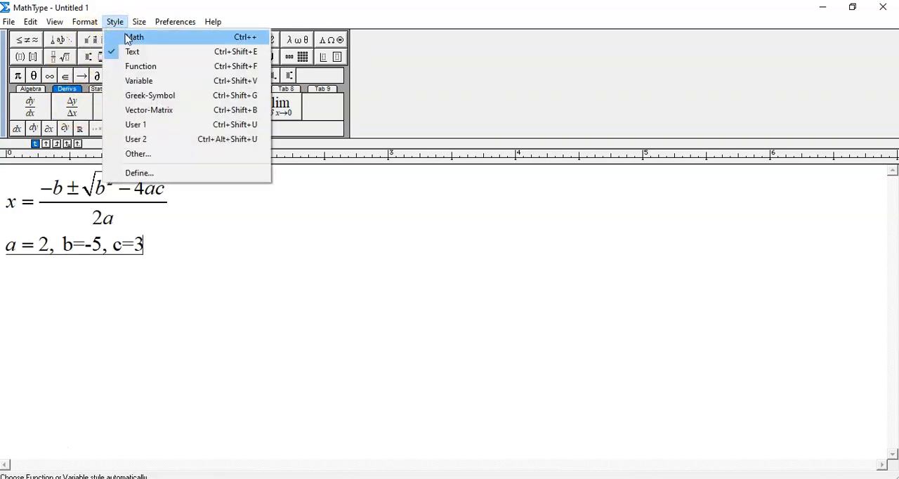
left_click(128, 38)
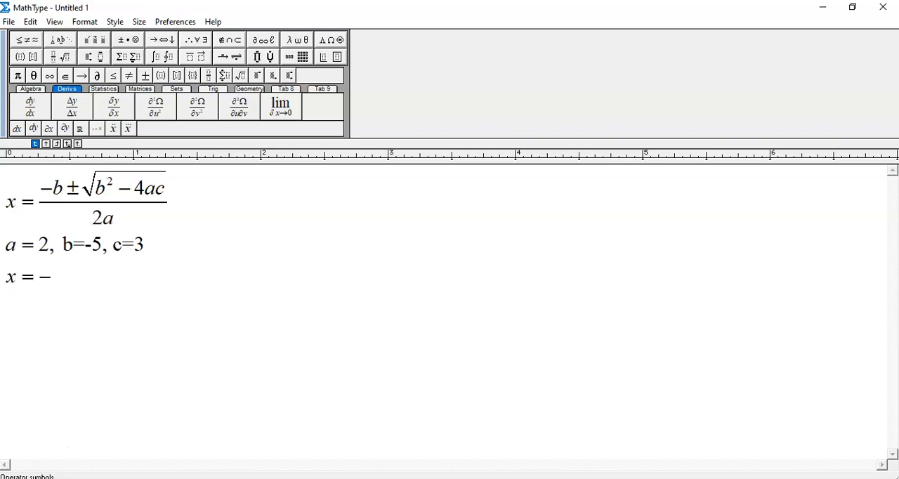
left_click(22, 59)
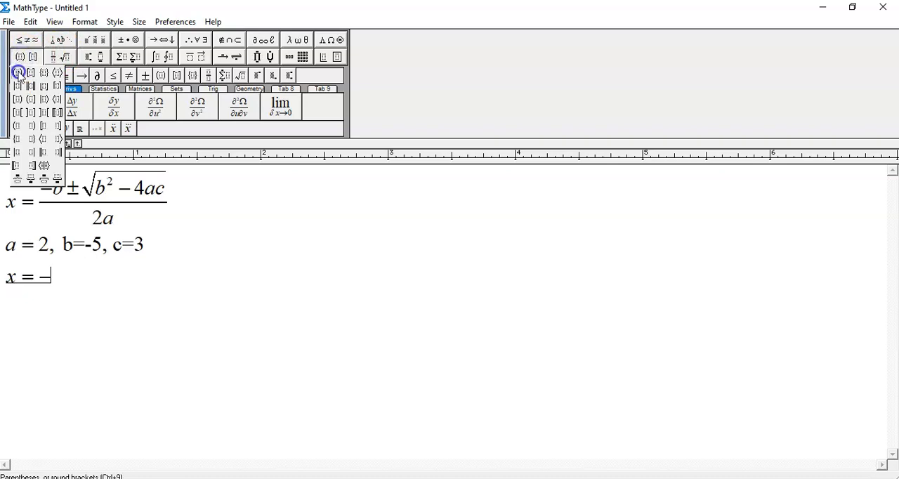
left_click(18, 73)
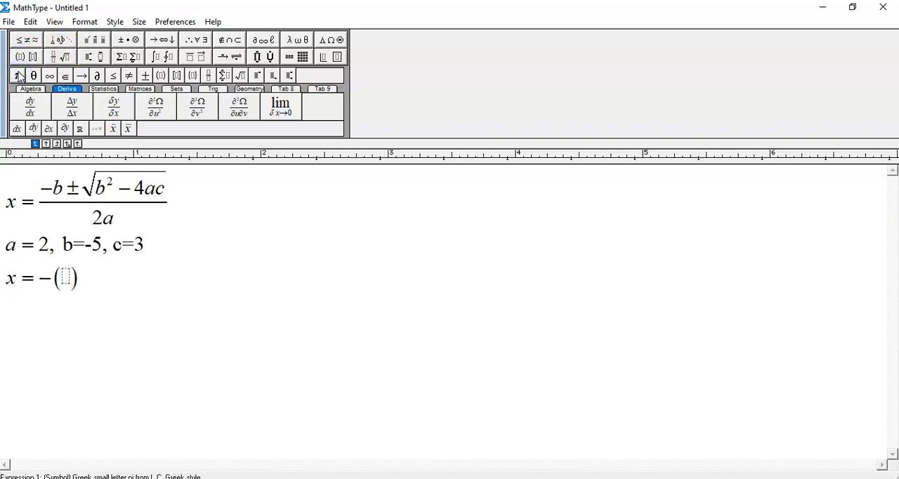
type("-5")
key("Right")
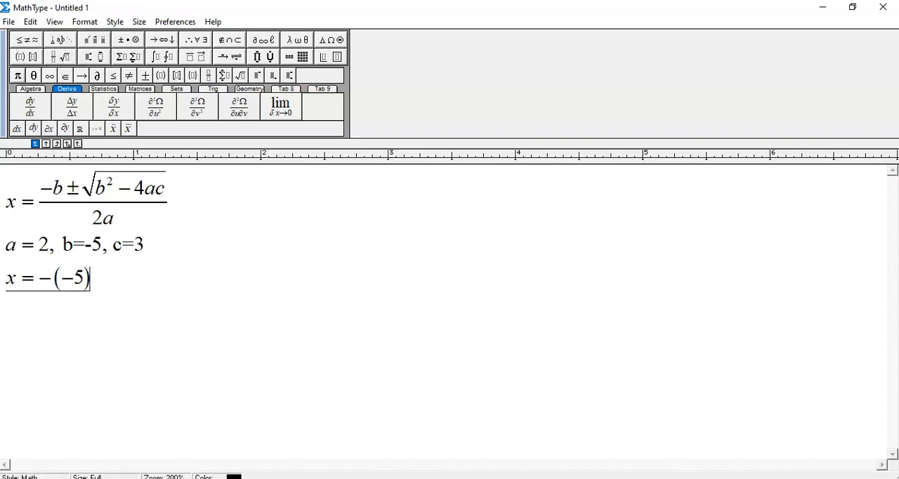
left_click(120, 41)
left_click(117, 55)
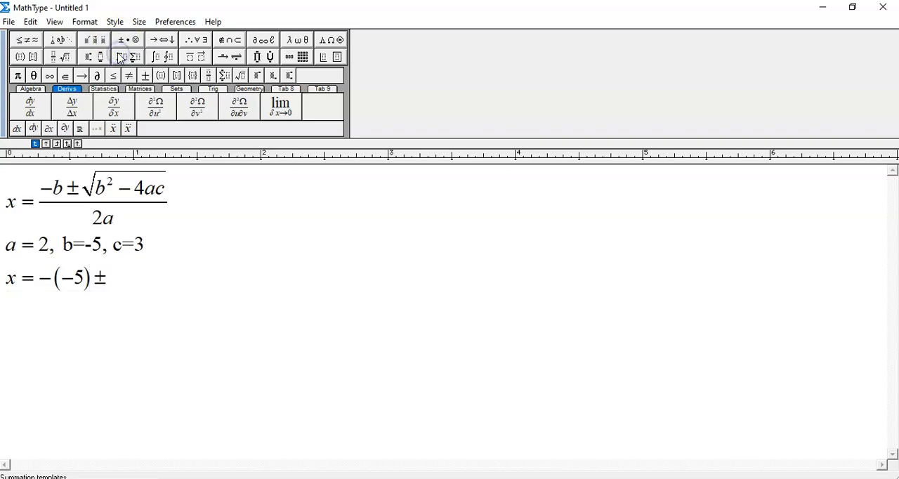
Copy the whole fraction from the quadratic formula and paste it after the ± on the new line
left_click_drag(118, 223, 59, 203)
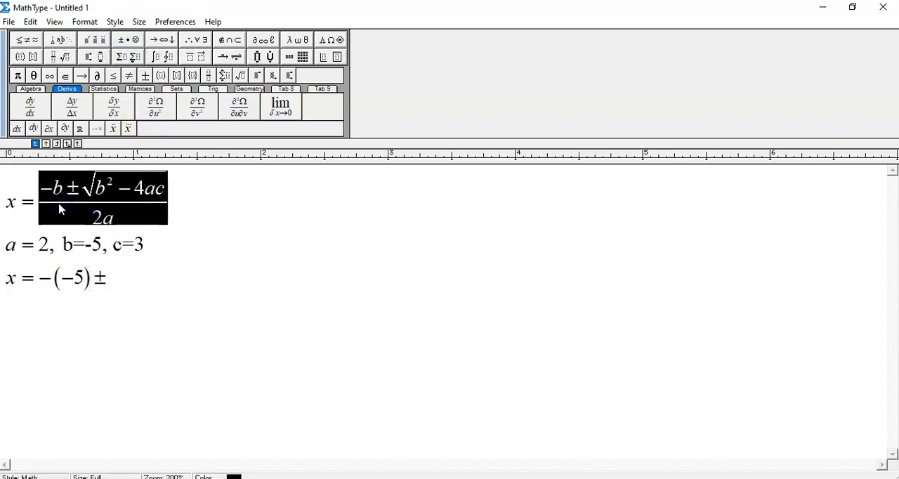
left_click(84, 188)
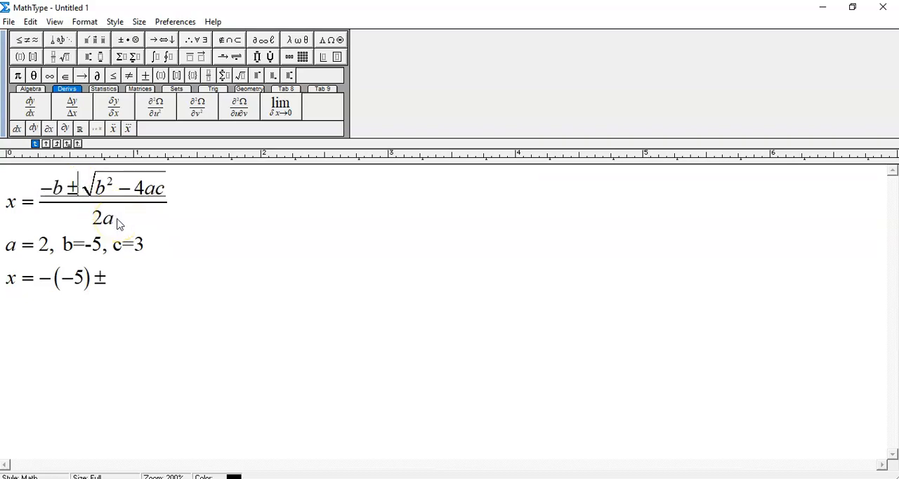
left_click_drag(118, 223, 55, 208)
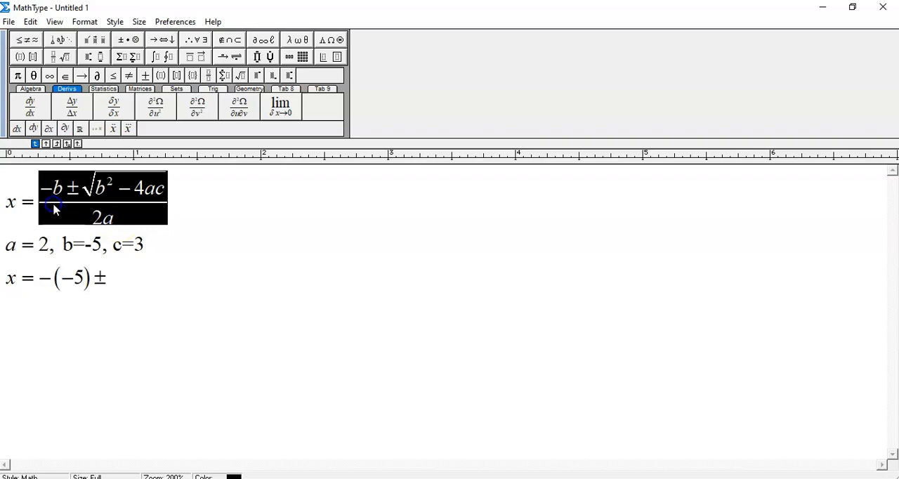
left_click(118, 279)
key("ctrl+v")
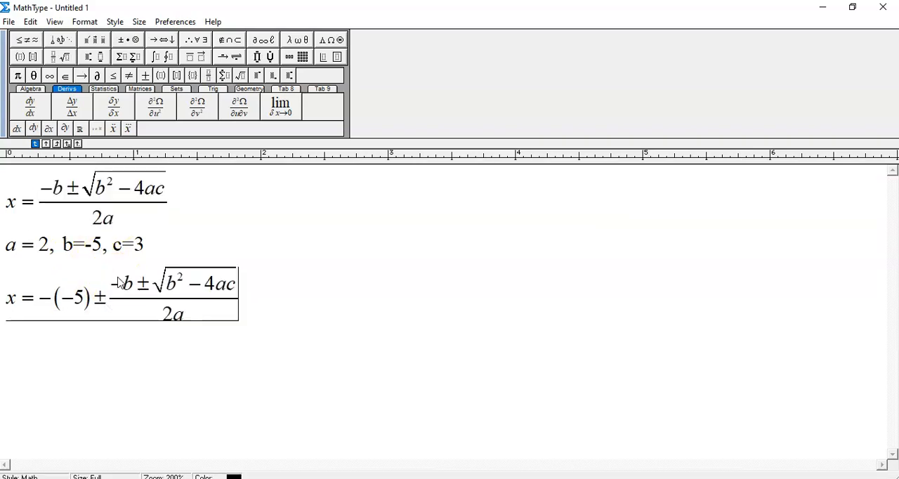
Cut −(−5) from in front of the pasted fraction and replace −b in its numerator with it
left_click(82, 300)
left_click_drag(83, 300, 42, 300)
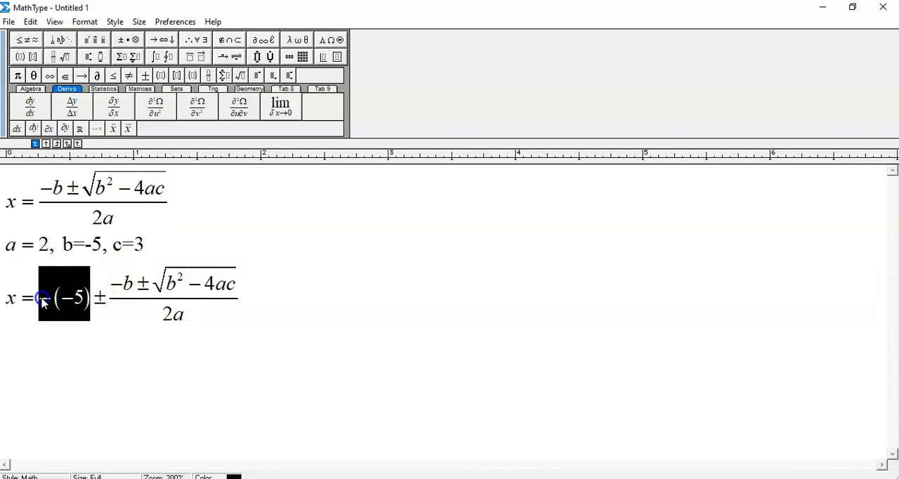
key("BackSpace")
left_click(76, 287)
left_click_drag(77, 286, 58, 289)
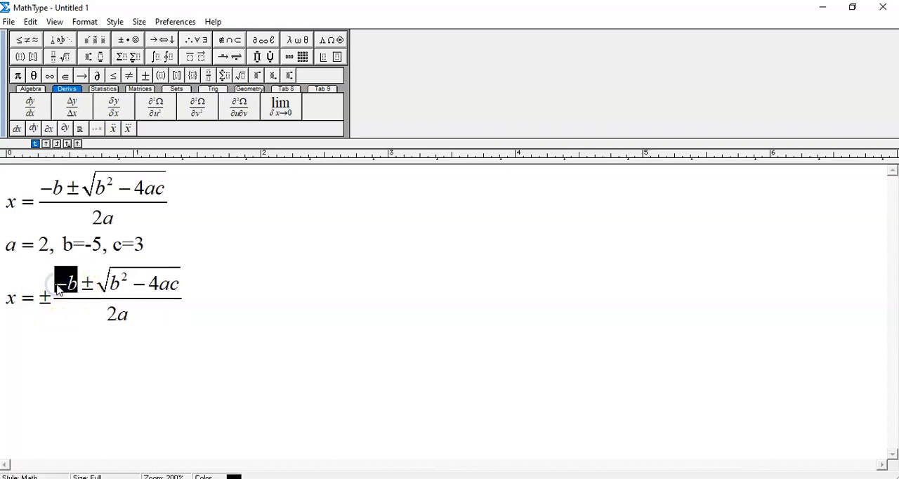
type("−(−5)")
Delete the stray ± between the equals sign and the pasted fraction
left_click(54, 300)
double_click(52, 300)
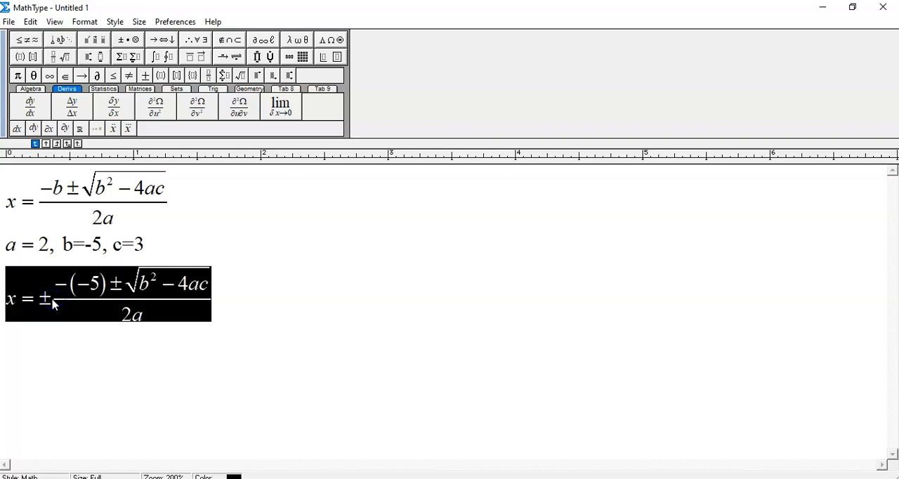
left_click(53, 301)
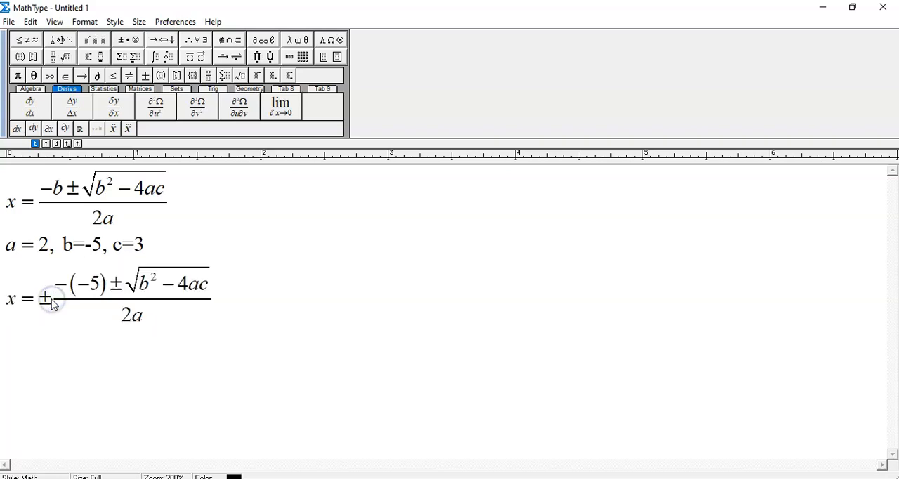
key("BackSpace")
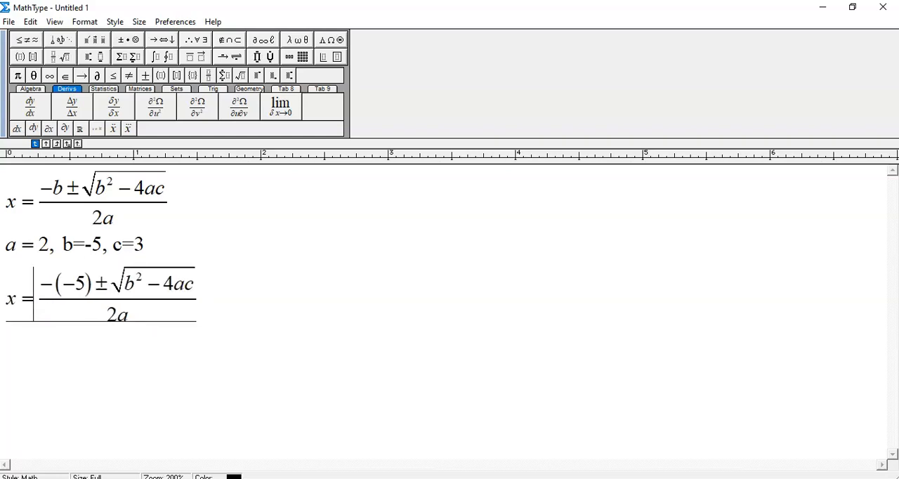
Copy (−5) from the numerator and replace the b in b² under the square root with it
left_click(133, 288)
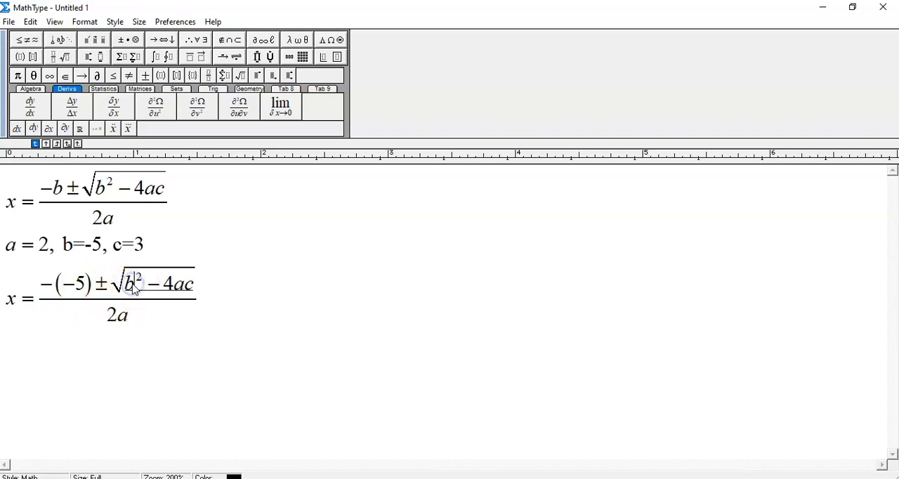
double_click(134, 288)
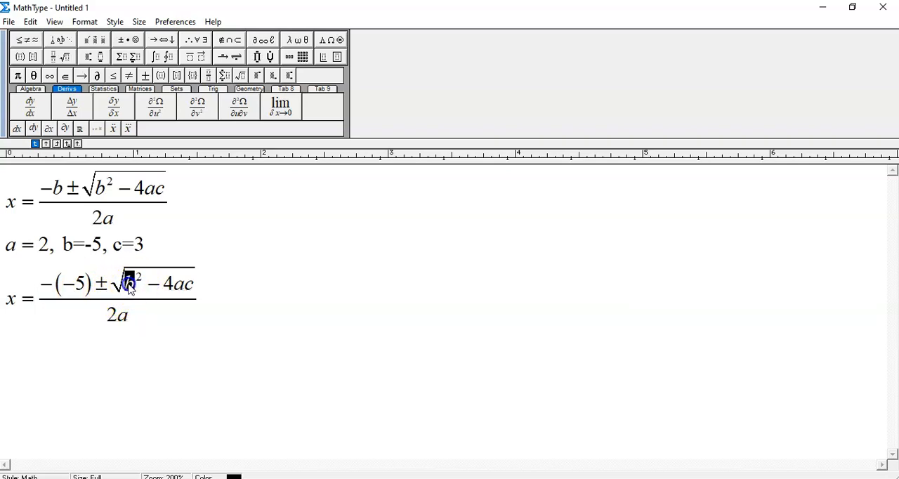
double_click(91, 285)
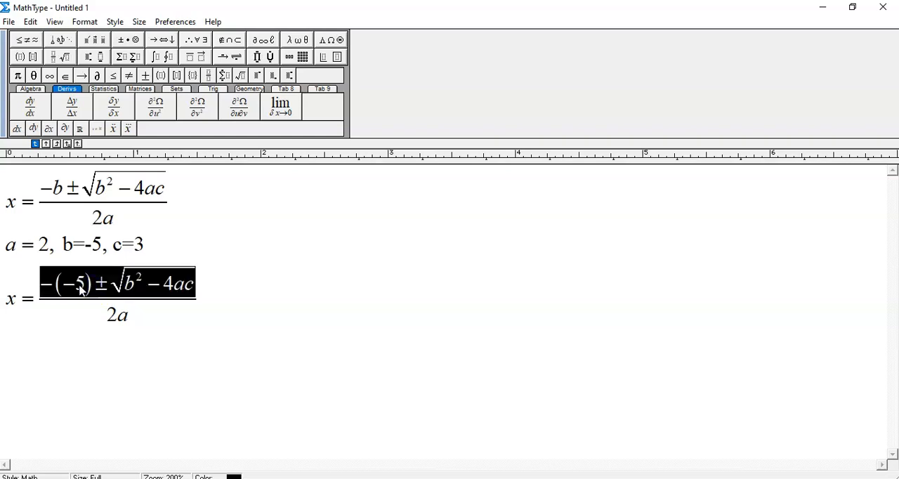
left_click(91, 292)
left_click_drag(88, 287, 64, 290)
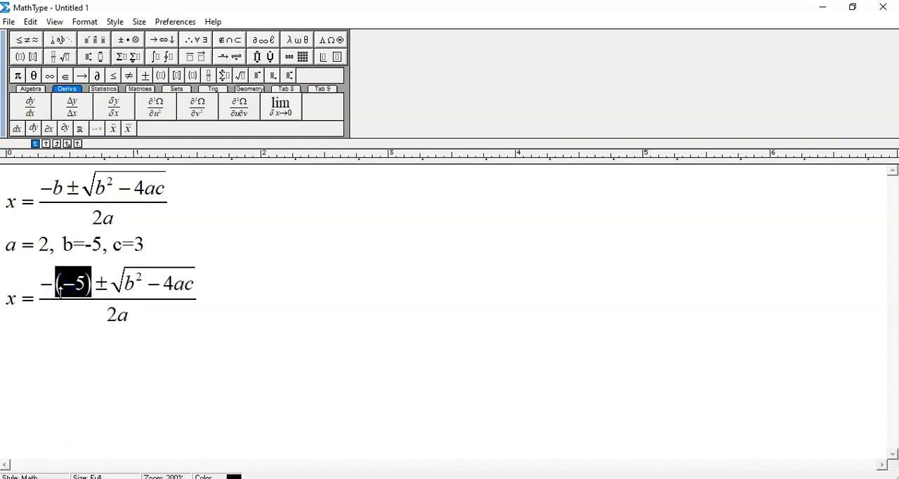
double_click(133, 288)
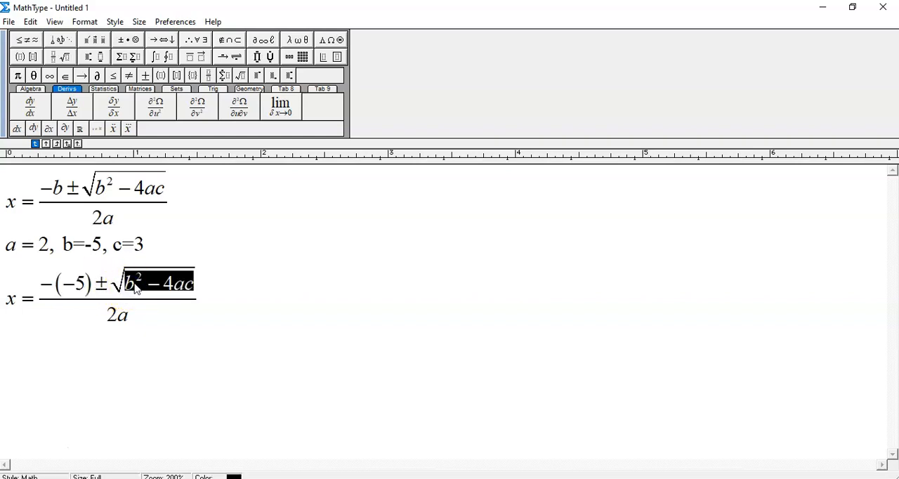
left_click(135, 288)
double_click(135, 288)
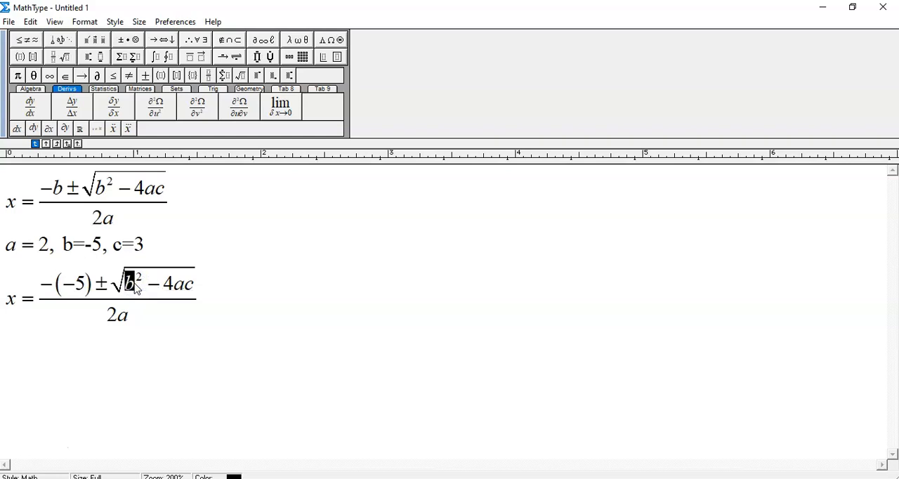
type("(−5)")
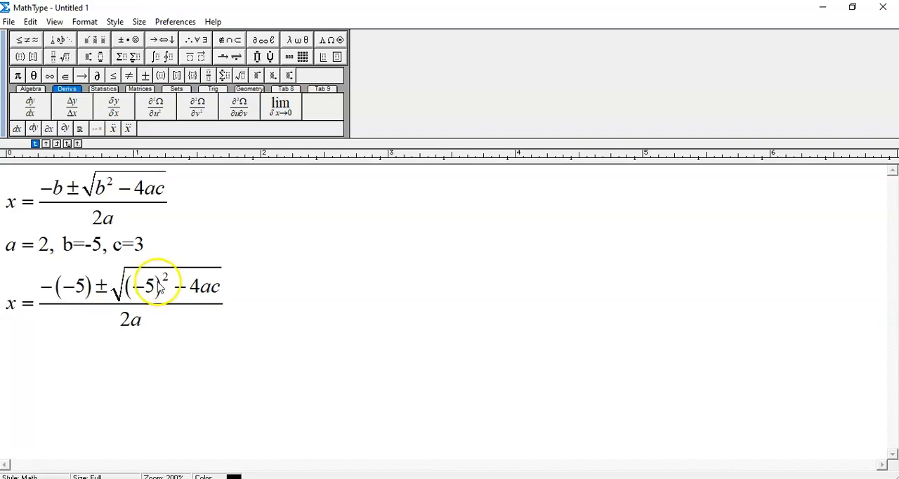
Replace the a after the 4 under the square root of the substituted equation with a parenthesized 2
left_click(212, 287)
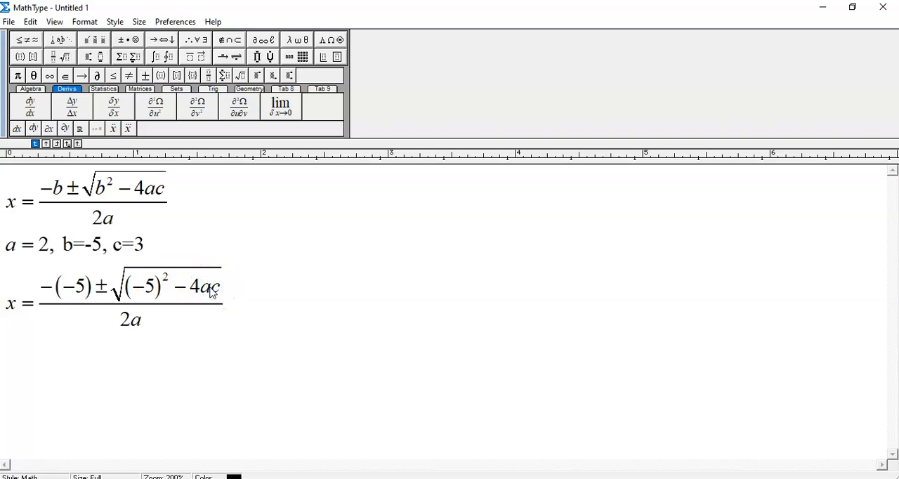
key("BackSpace")
left_click(17, 57)
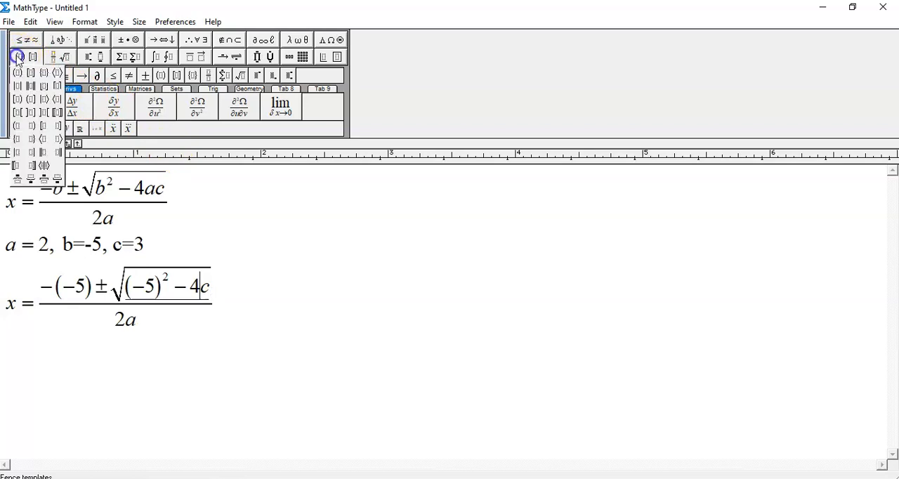
left_click(17, 72)
type("2")
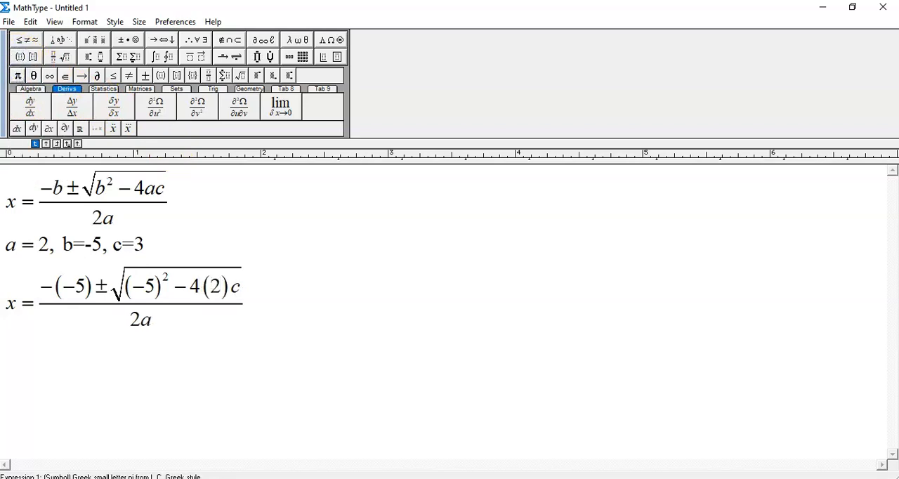
Replace the c under the same square root with a parenthesized 3
left_click(239, 290)
key("BackSpace")
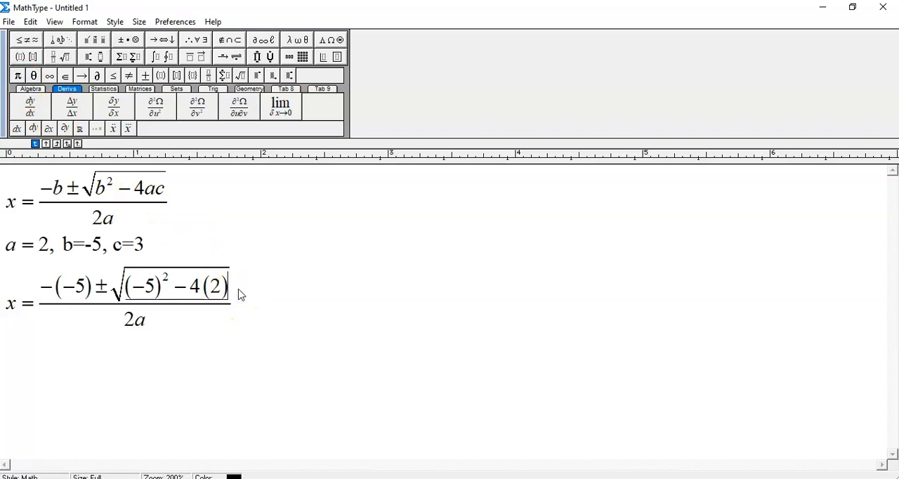
left_click(19, 56)
left_click(18, 73)
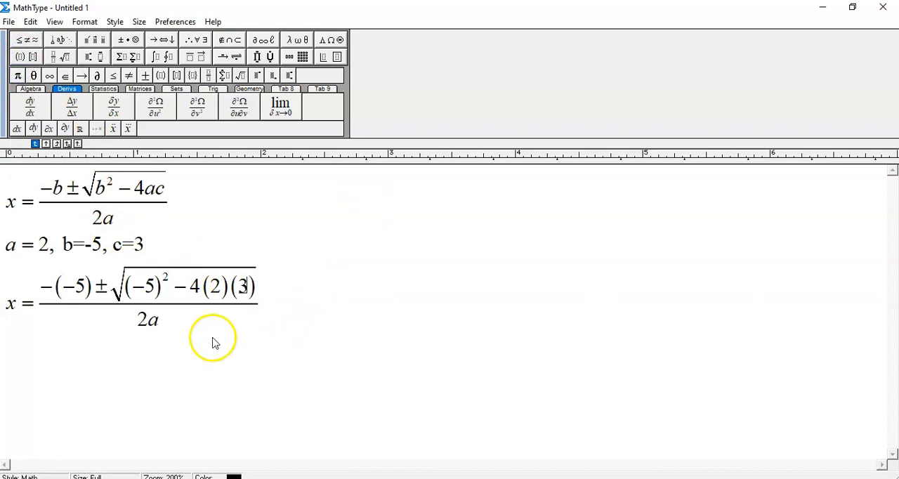
Replace the a in the denominator of the substituted equation with a parenthesized 2
left_click(158, 320)
key("BackSpace")
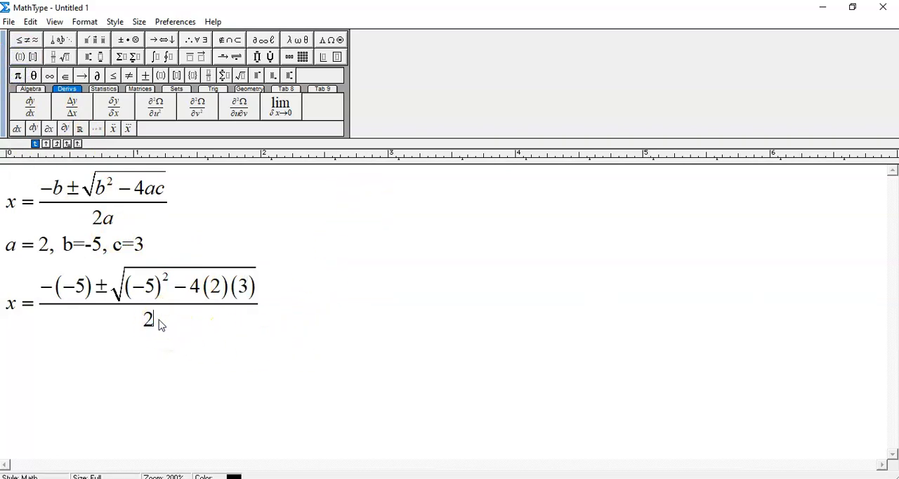
left_click(19, 56)
left_click(18, 73)
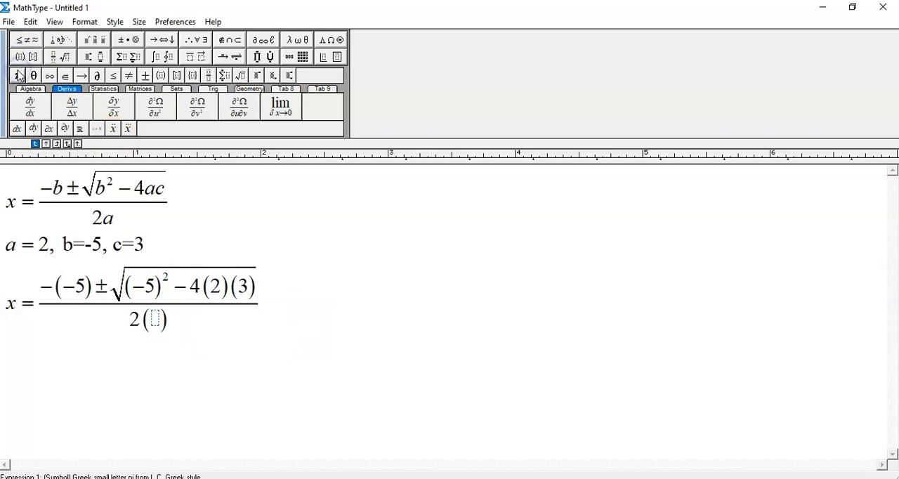
type("2")
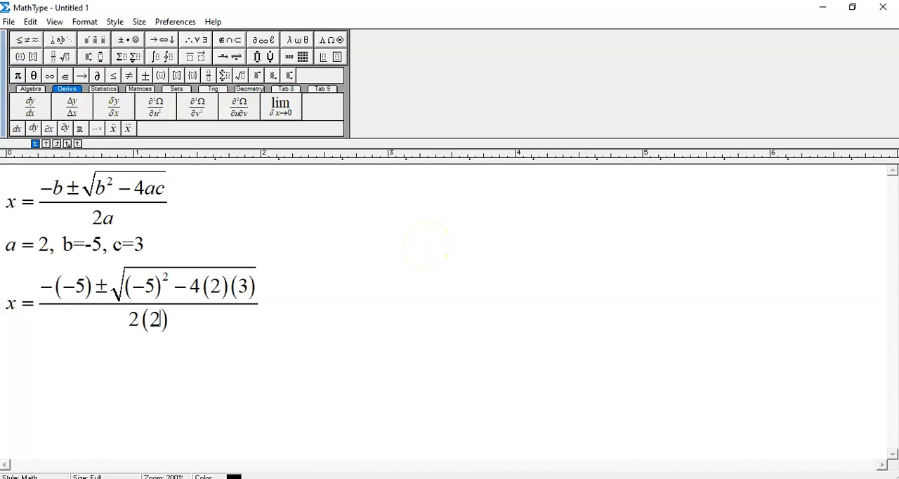
Duplicate the whole substituted equation onto a new line directly below it
left_click(308, 290)
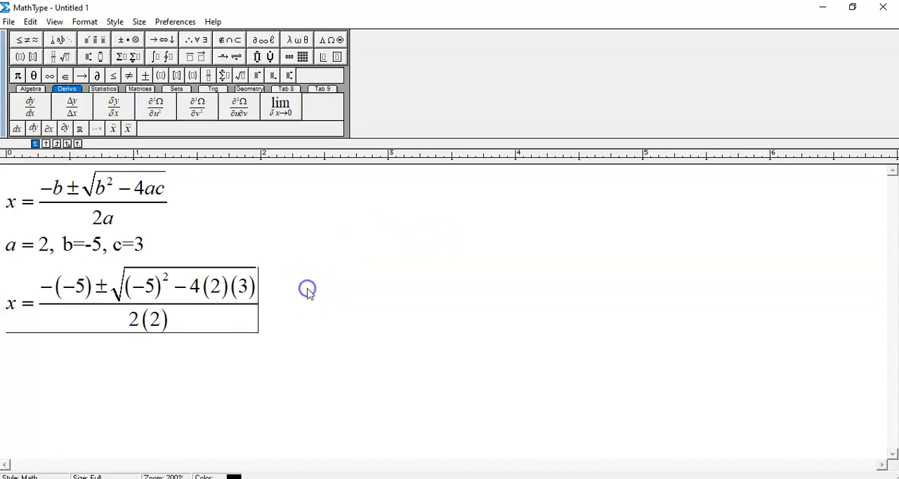
key("Return")
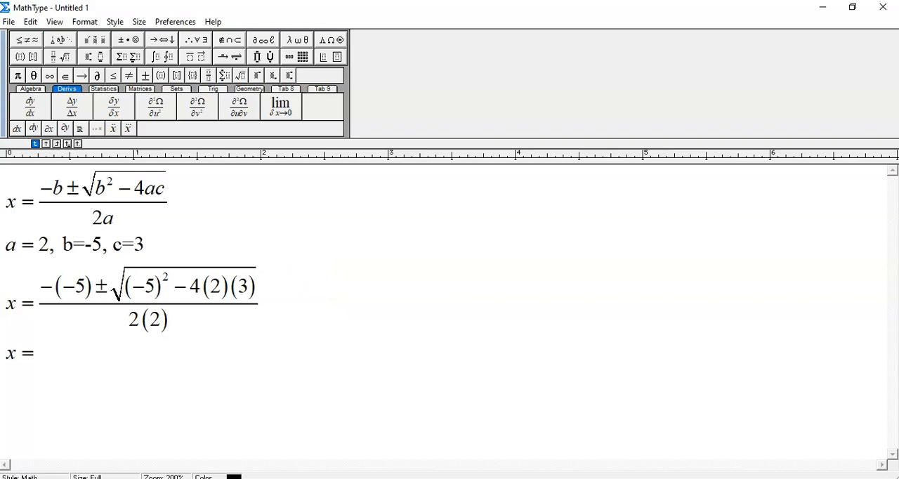
left_click_drag(258, 299, 10, 303)
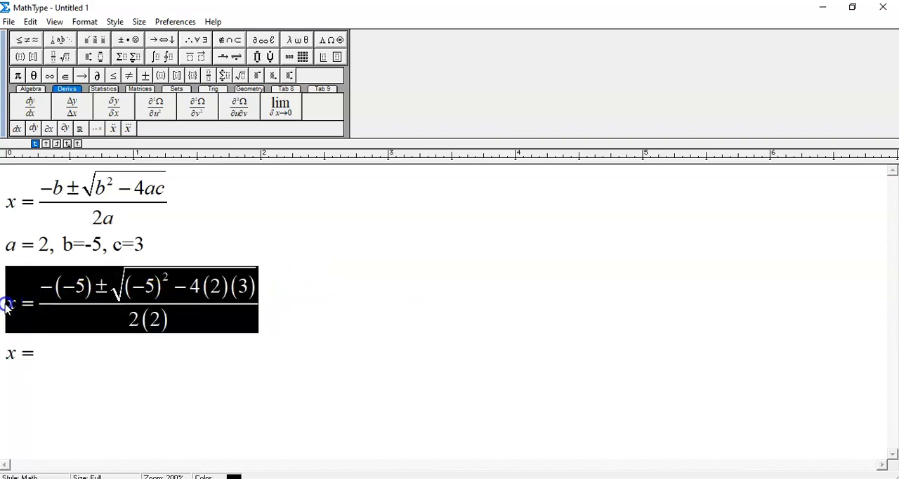
left_click(38, 353)
key("shift+Home")
key("ctrl+v")
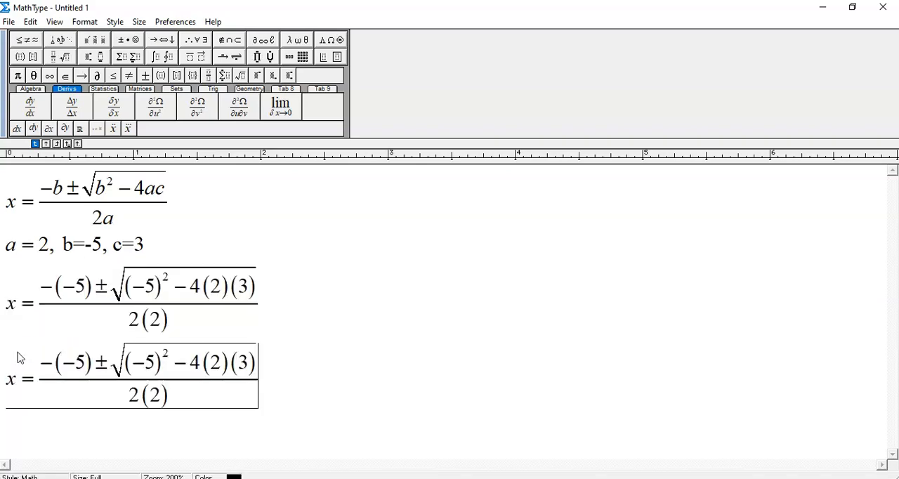
Delete both minus signs from −(−5) in the duplicated line's numerator, leaving (5)
left_click(54, 369)
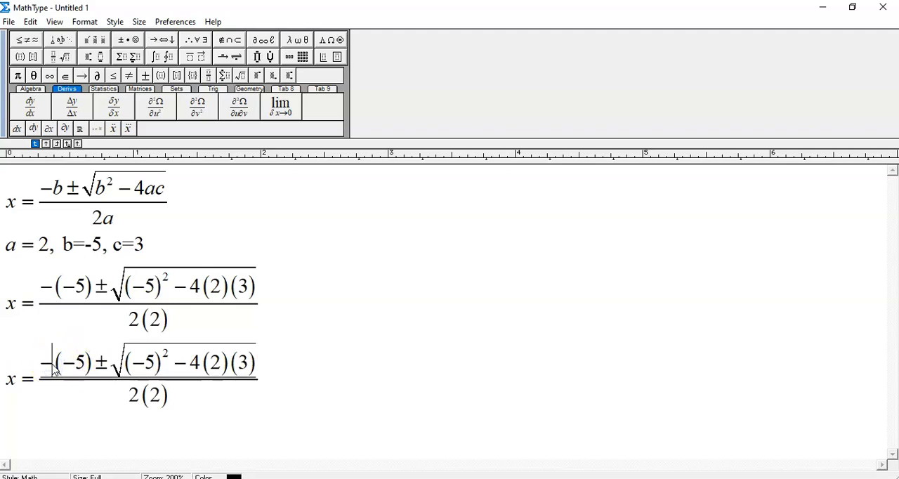
key("BackSpace")
left_click(61, 361)
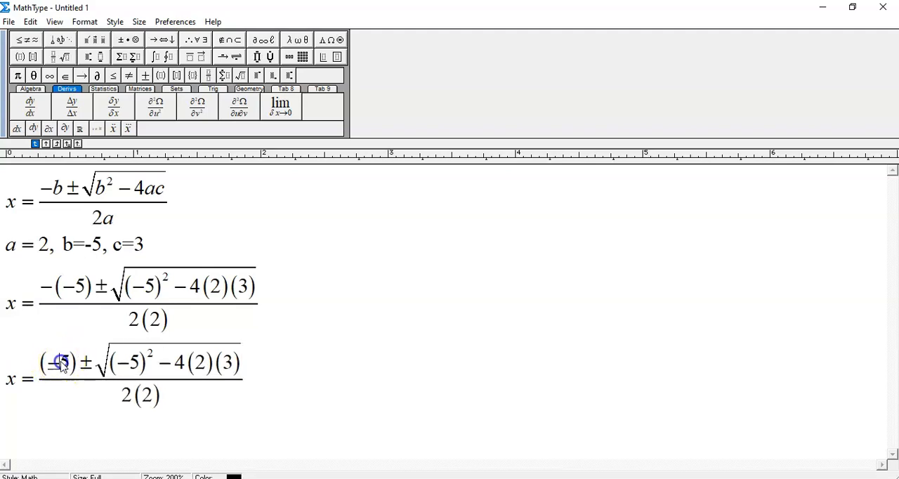
key("BackSpace")
Under the duplicated line's square root, replace (−5)² with 25 and 4(2)(3) with 24
left_click(141, 358)
left_click_drag(140, 360, 103, 364)
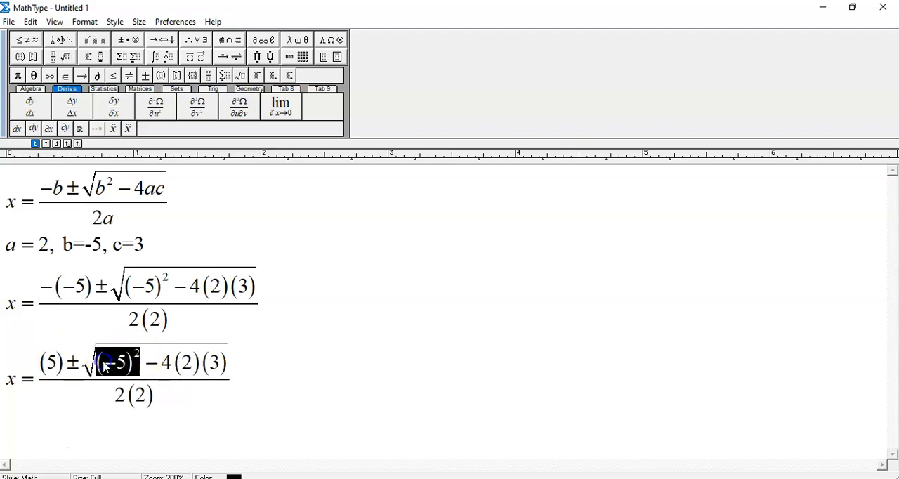
type("25")
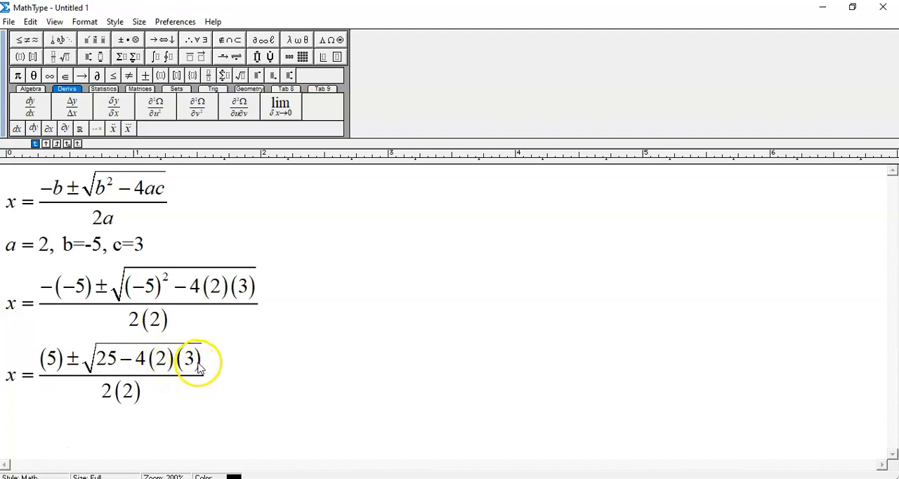
left_click_drag(200, 365, 127, 362)
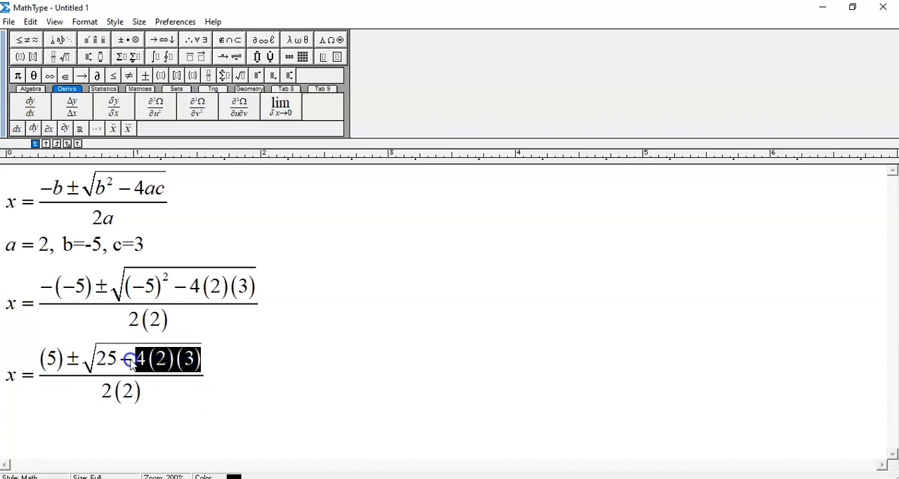
type("24")
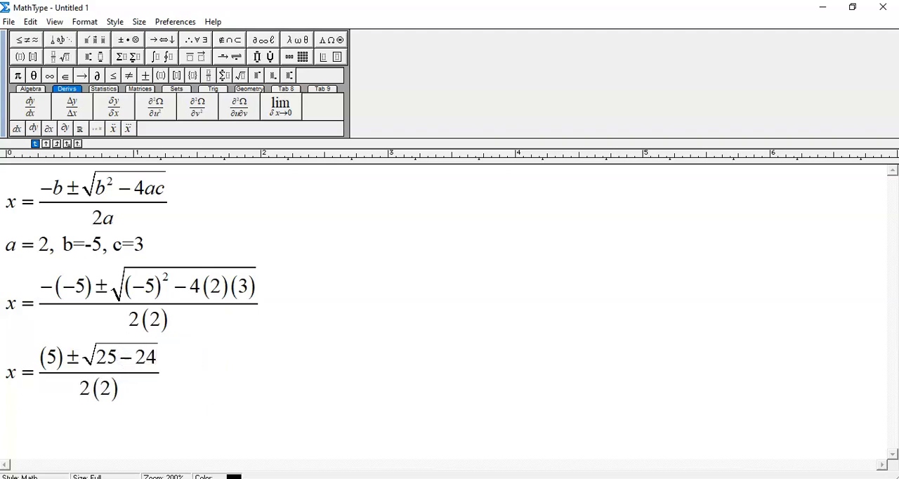
Replace the denominator 2(2) of the duplicated line with 4
left_click(120, 387)
left_click(116, 387)
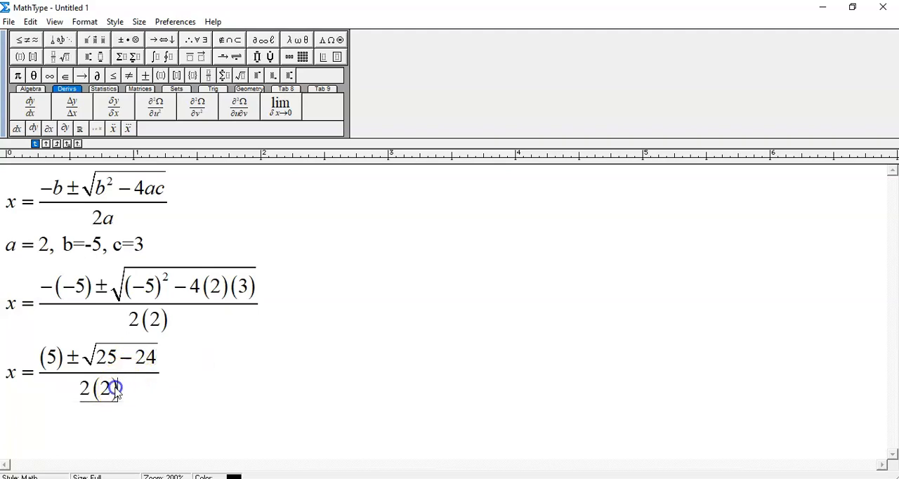
left_click_drag(117, 392, 86, 395)
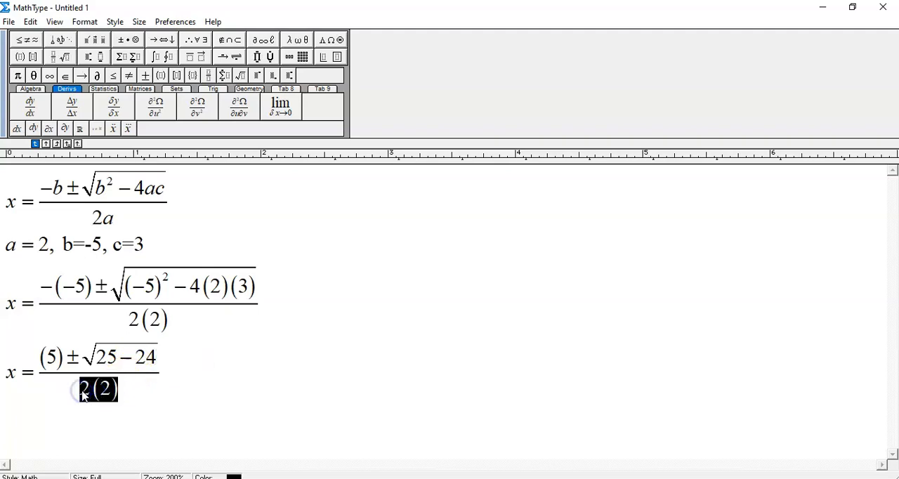
type("4")
Copy the simplified equation with √(25−24) and paste it onto a new line below
left_click(165, 363)
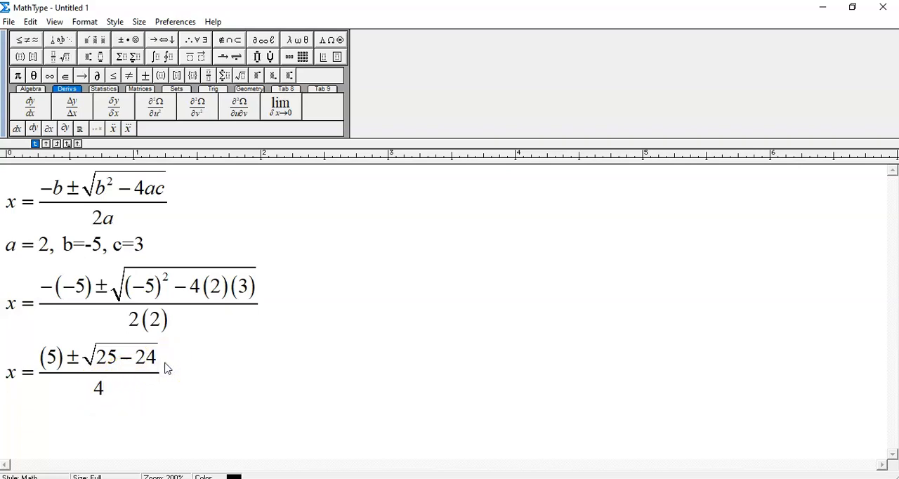
left_click_drag(166, 366, 10, 383)
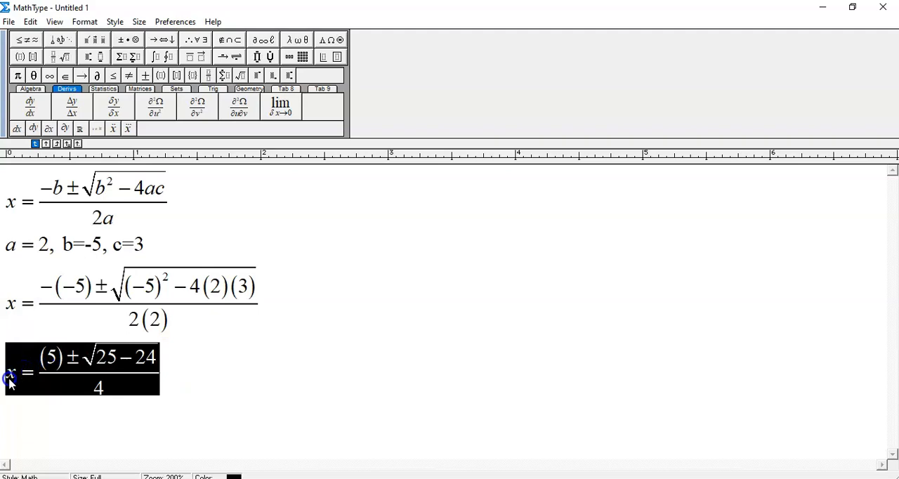
left_click(169, 370)
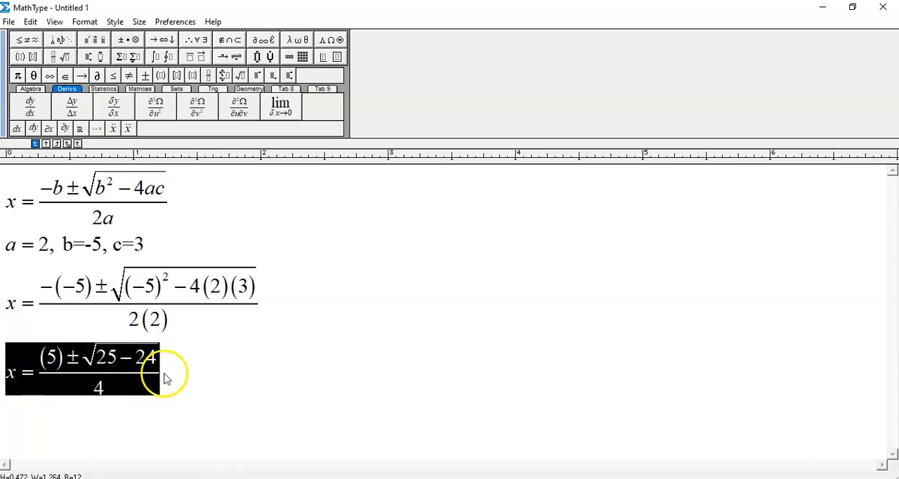
key("Return")
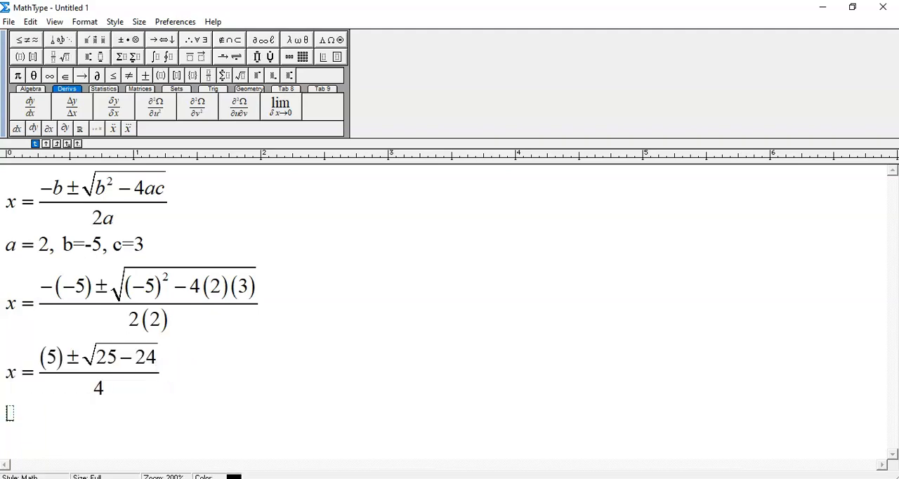
key("ctrl+v")
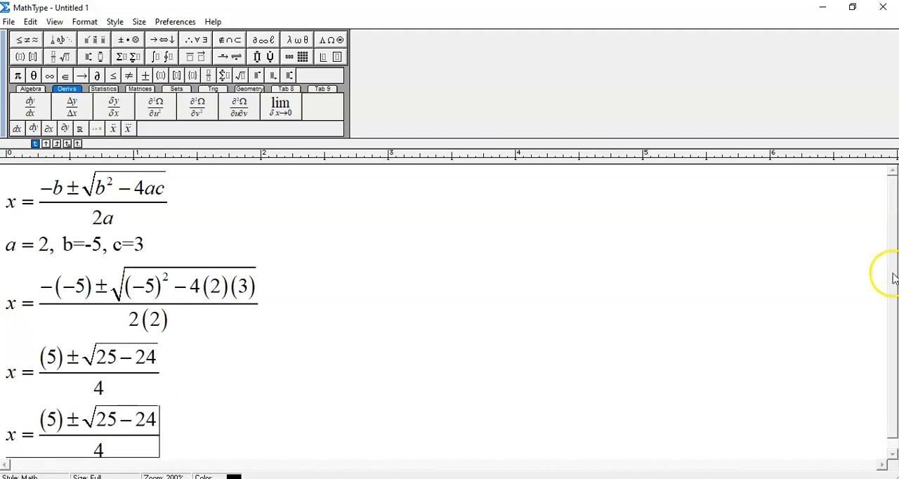
Replace 25−24 under the square root of the last line with 1
scroll(893, 351, "down", 1)
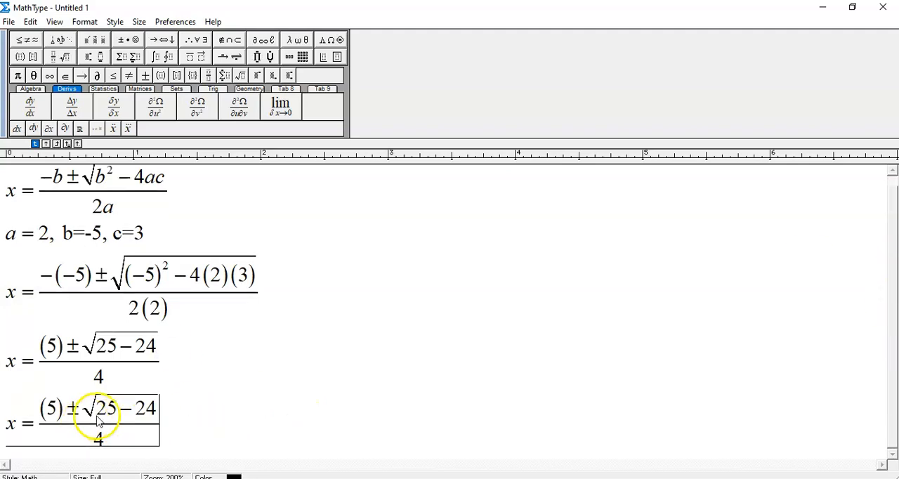
double_click(154, 414)
type("1")
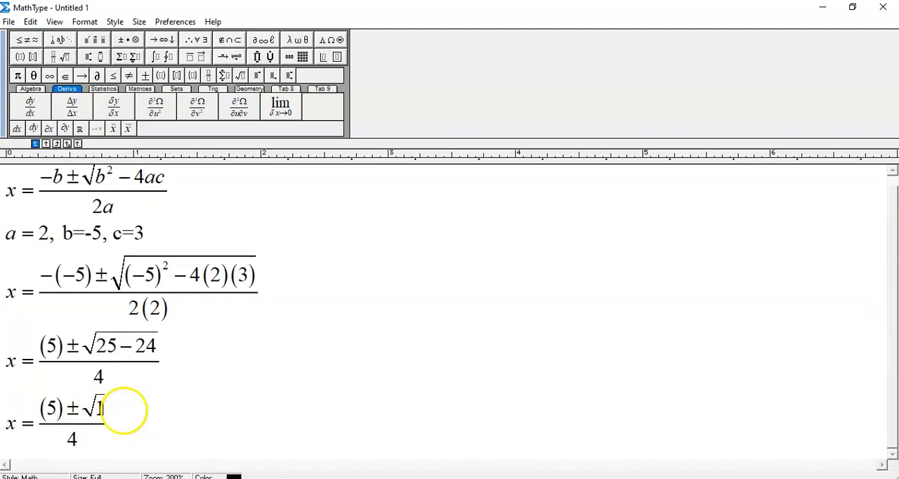
Append an equals sign and an empty full-size fraction to the line with (5)±√1 over 4
left_click(130, 423)
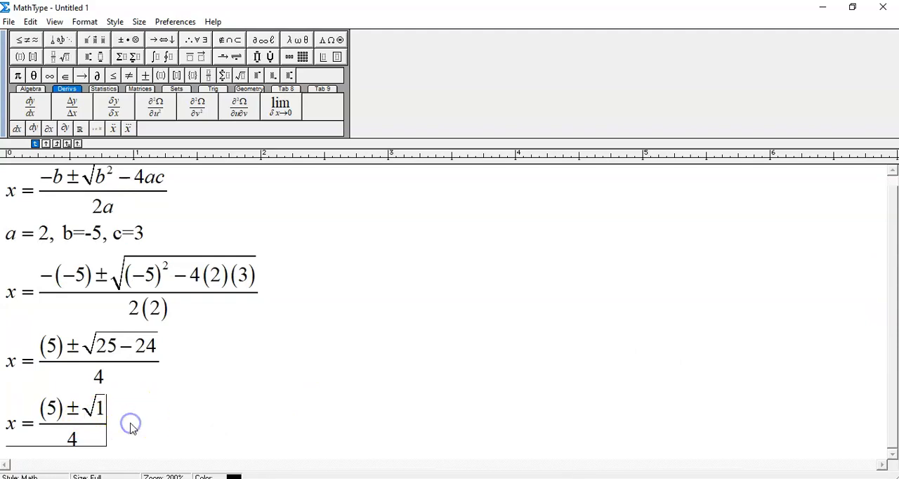
type("=")
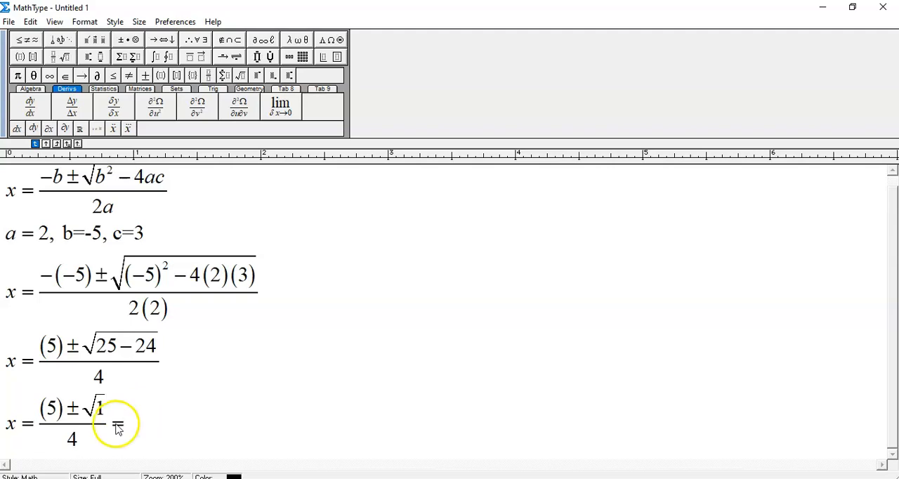
left_click_drag(97, 425, 55, 424)
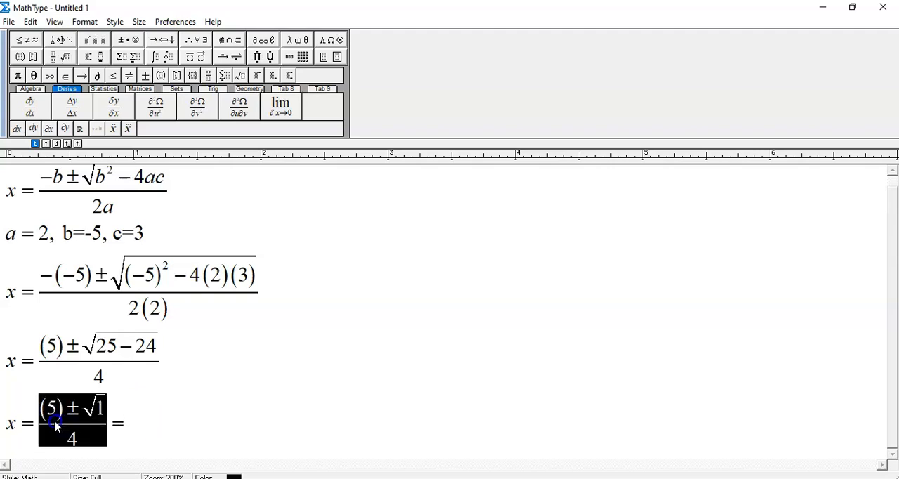
left_click(151, 414)
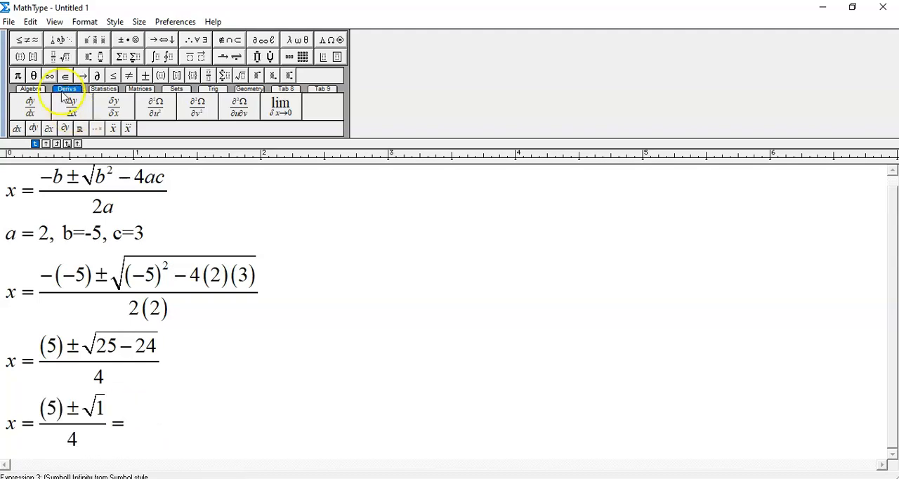
left_click(49, 58)
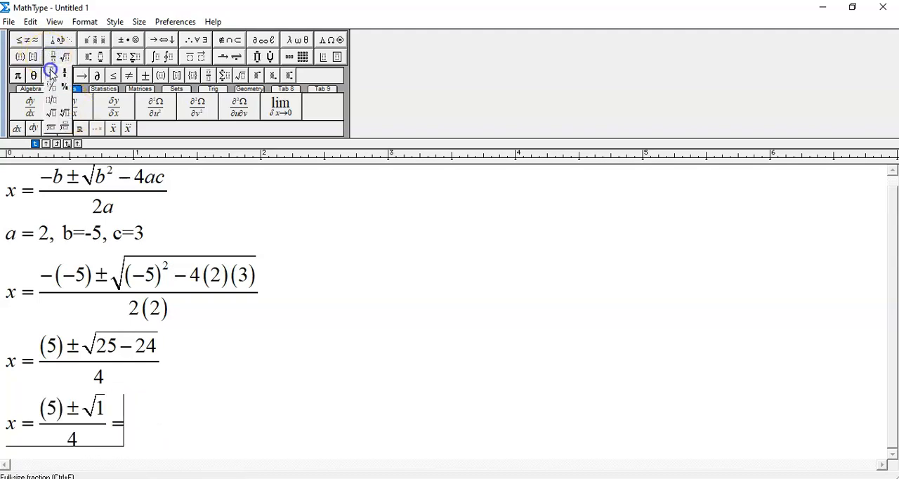
left_click(48, 67)
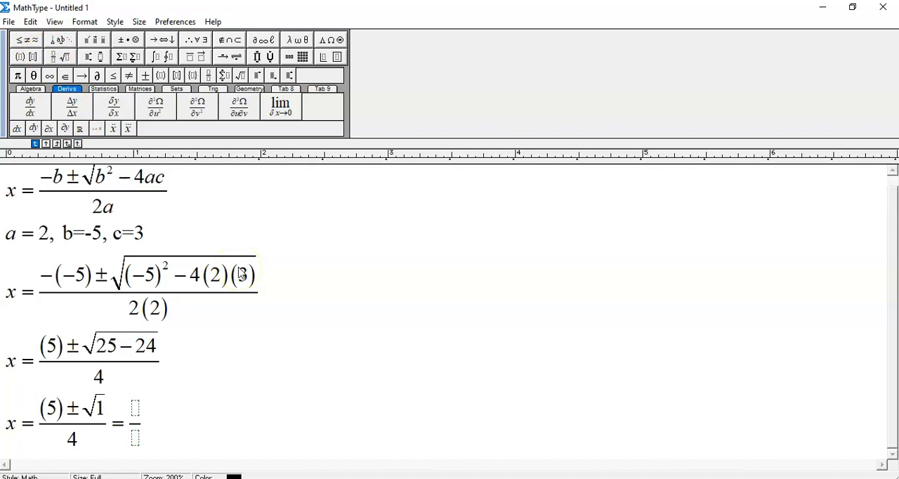
Fill the new fraction with 5±1 as the numerator and 4 as the denominator
type("5")
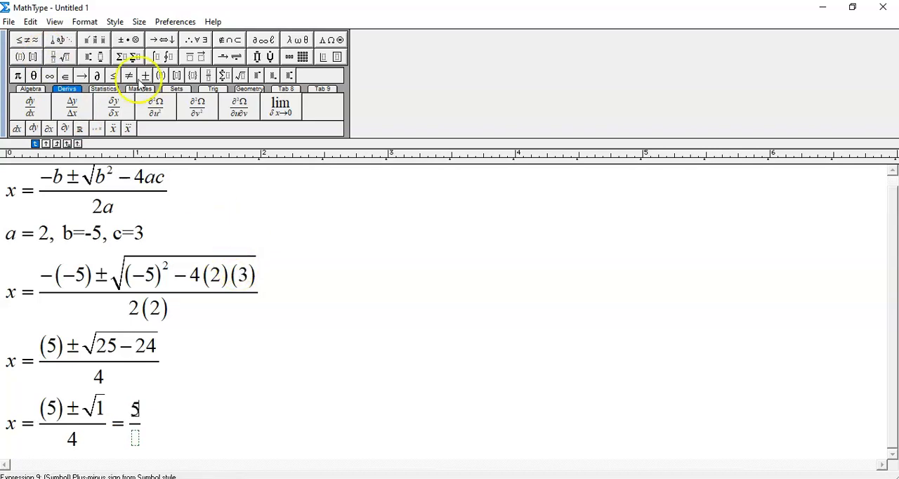
left_click(125, 42)
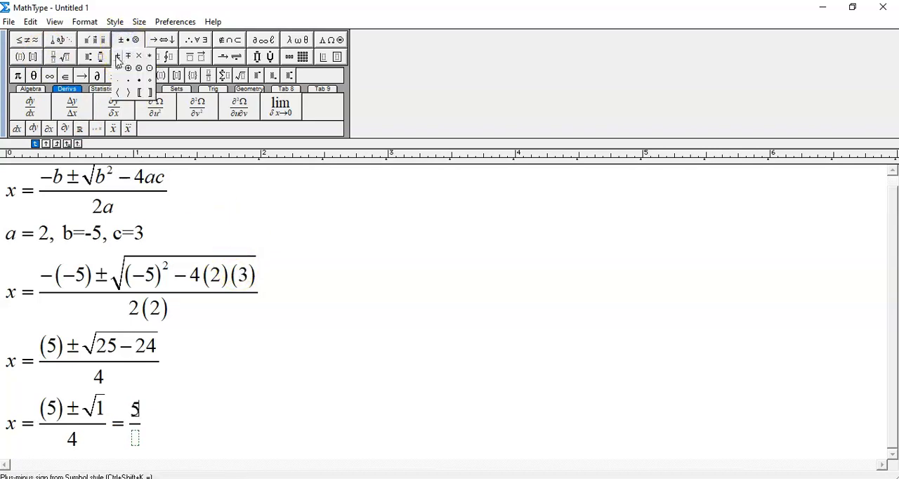
left_click(117, 57)
type("1")
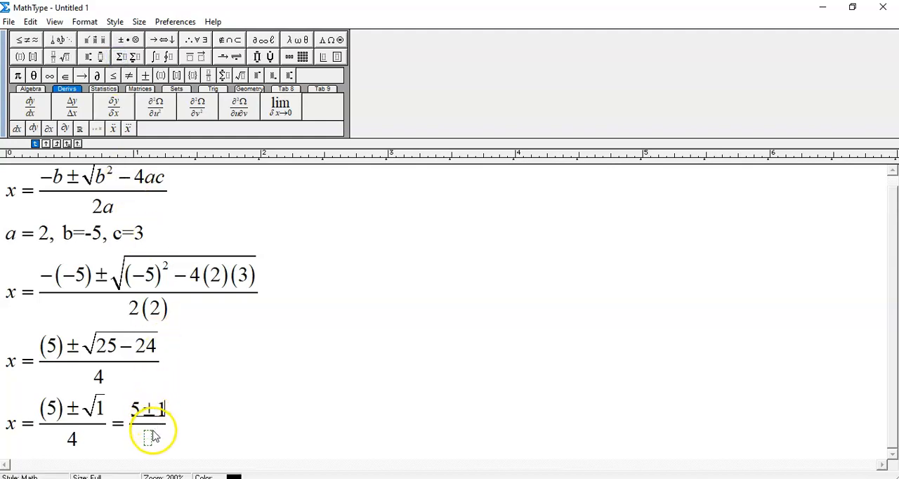
left_click(148, 440)
type("4")
left_click(181, 423)
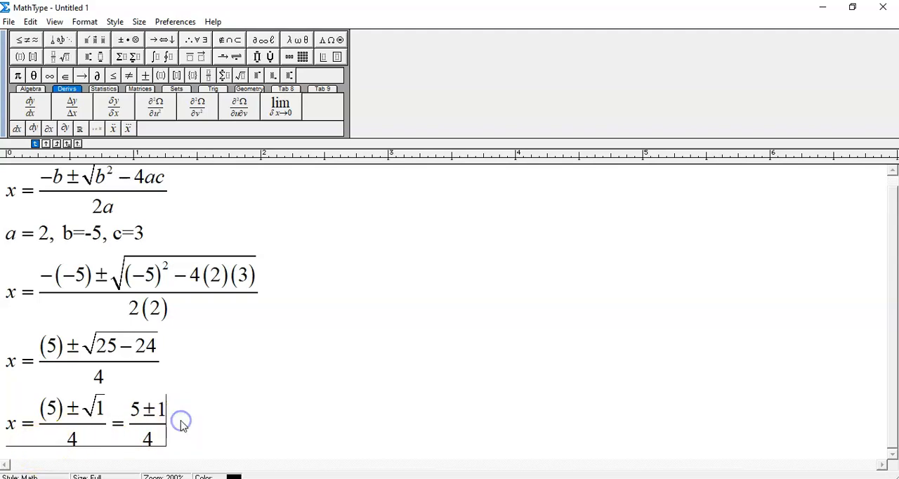
Start a new line below with x = and the full-size fraction 5+1 over 4
key("Return")
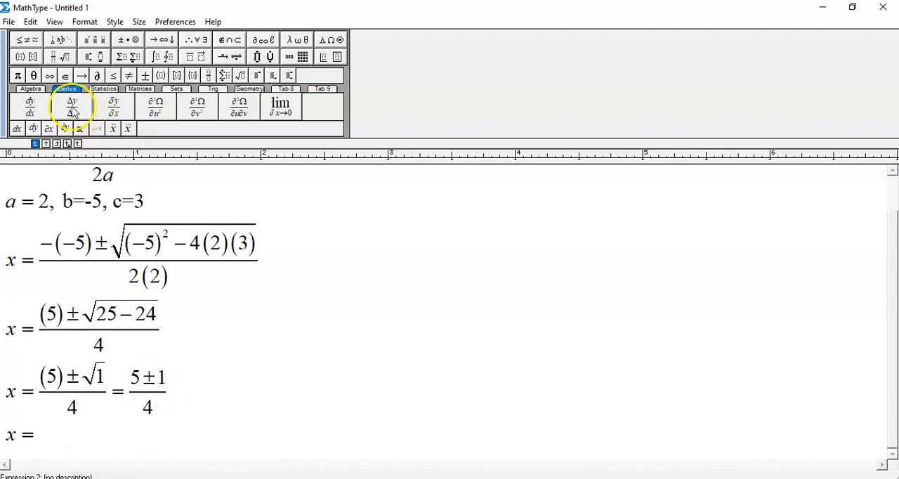
mouse_move(55, 57)
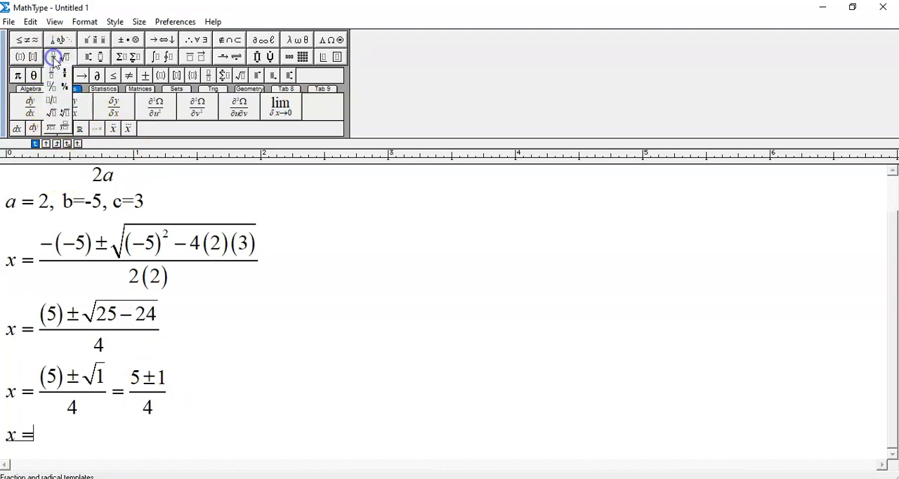
left_click(53, 73)
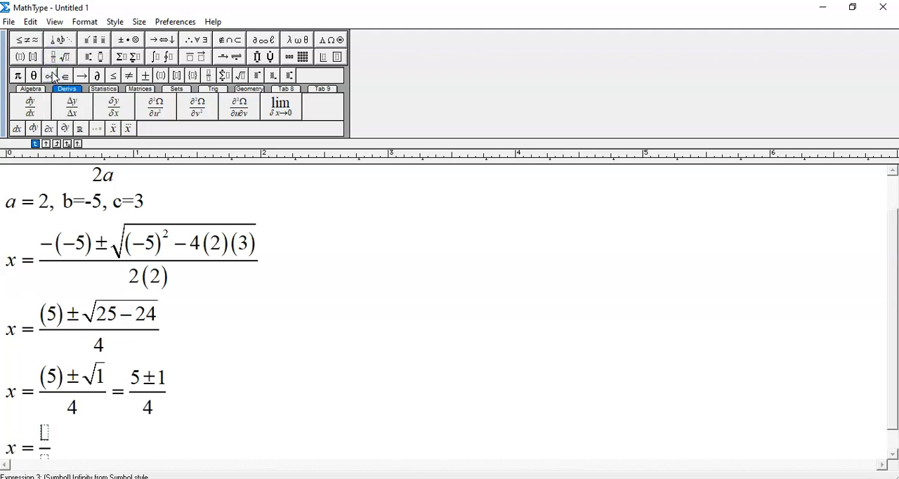
type("5+1")
key("Tab")
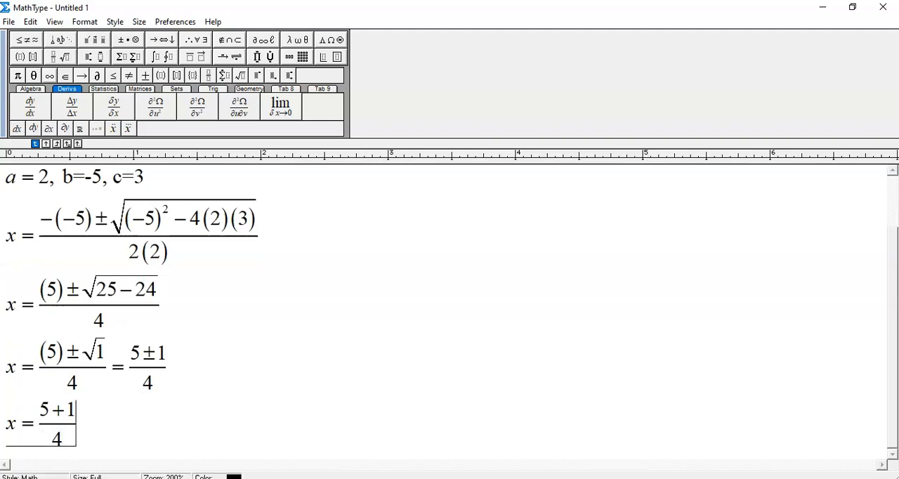
Continue the line with "or" followed by the full-size fraction 5−1 over 4
type("or")
left_click(53, 57)
left_click(52, 73)
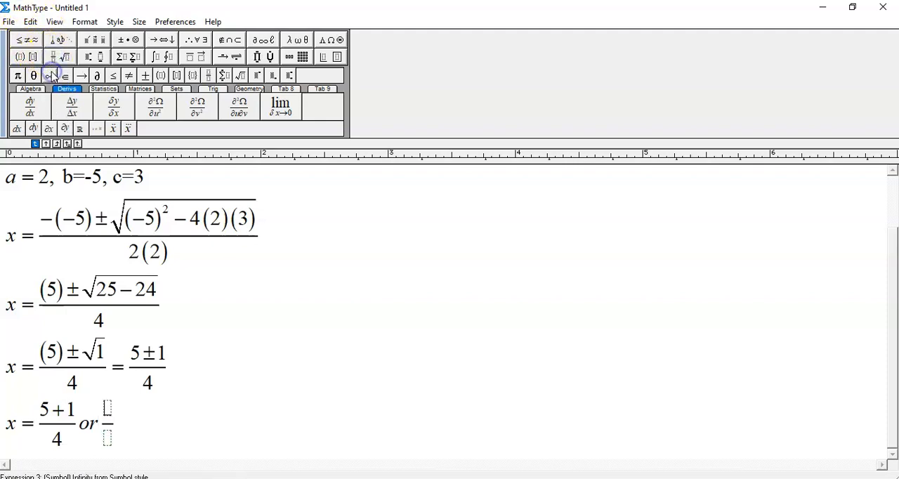
type("5-1")
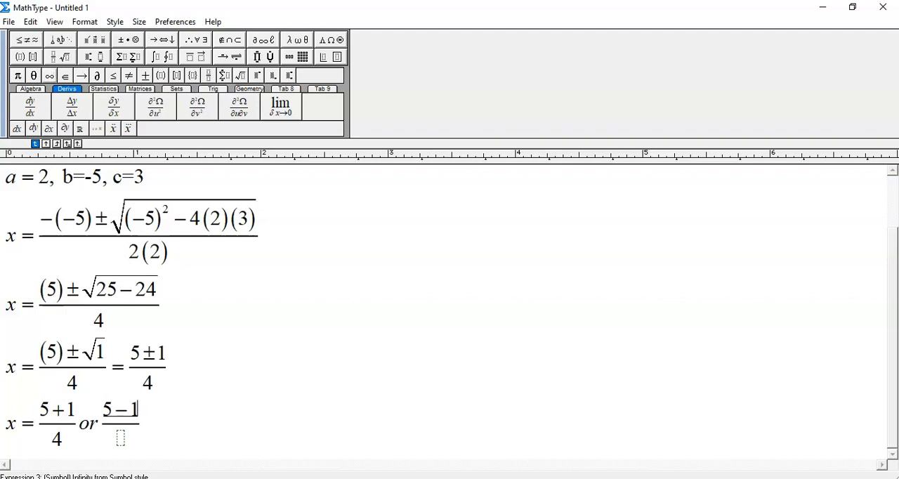
key("Tab")
Add another line below reading x = with the full-size fraction 6 over 4
key("Return")
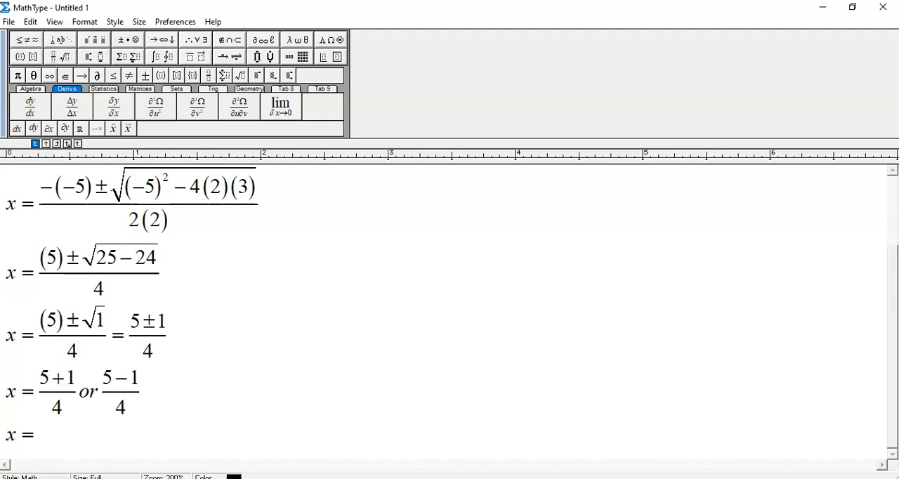
mouse_move(51, 57)
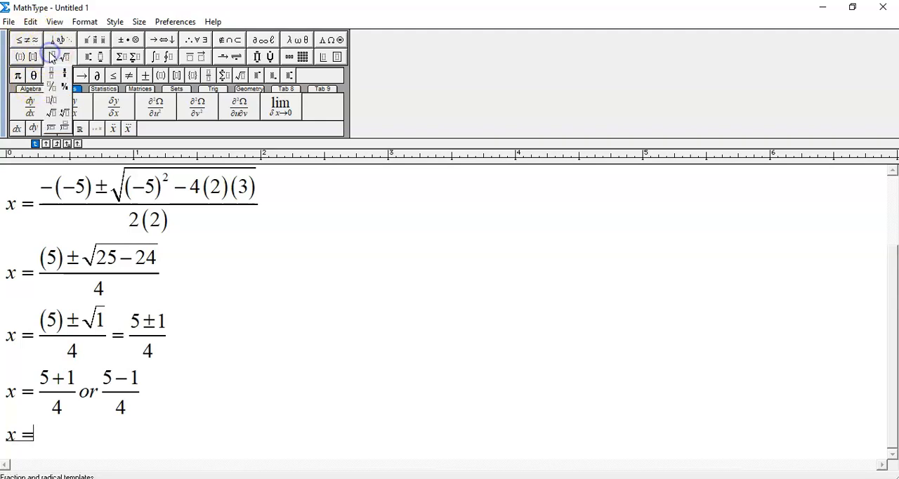
left_click(51, 73)
type("6/")
key("Tab")
type("4")
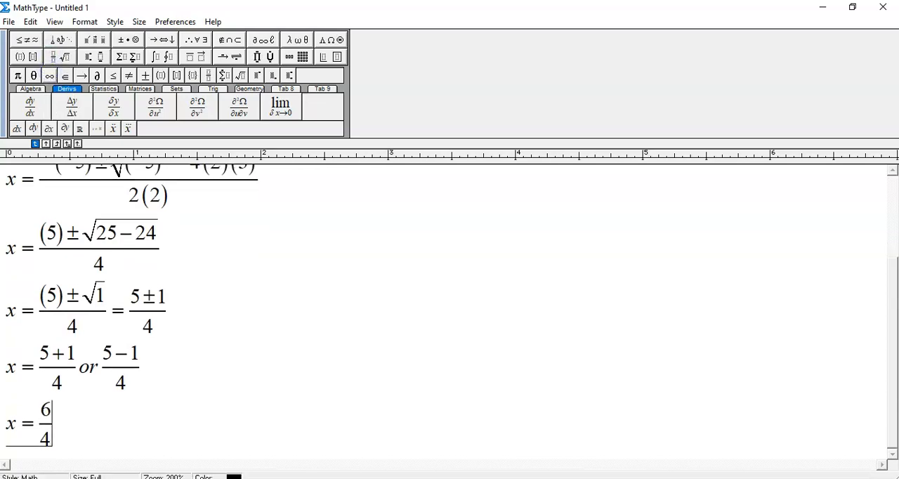
Add "or" after 6/4, followed by the full-size fraction 4 over 4
key("Tab")
type("or")
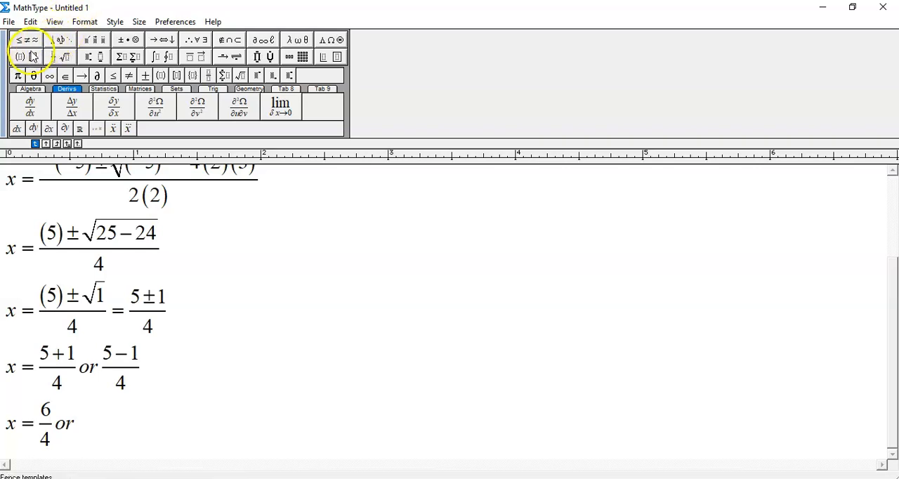
left_click(54, 57)
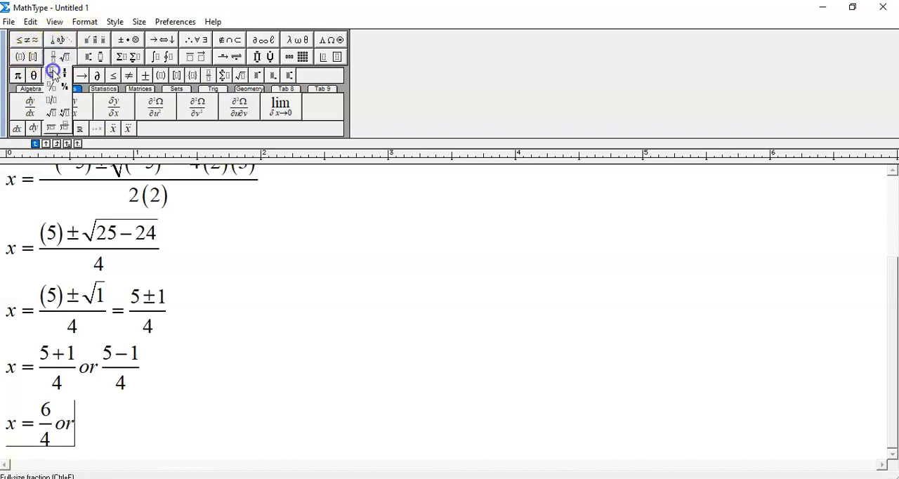
left_click(53, 74)
type("4/")
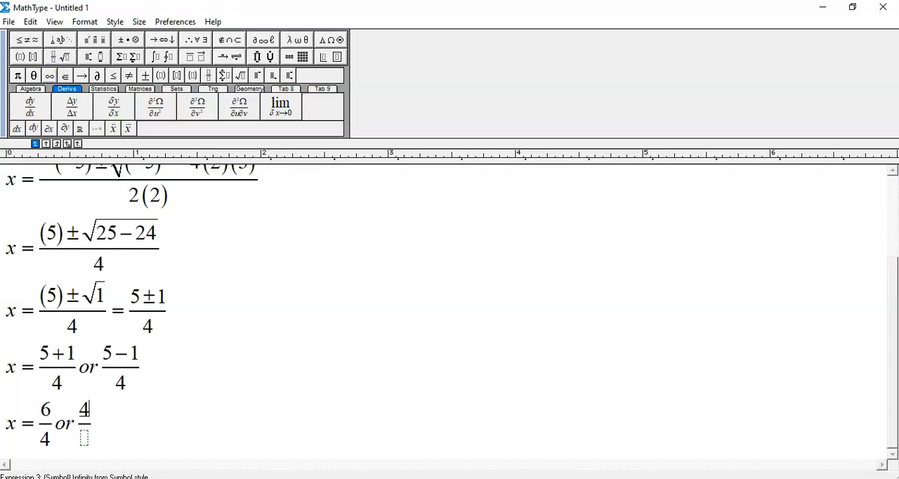
key("Tab")
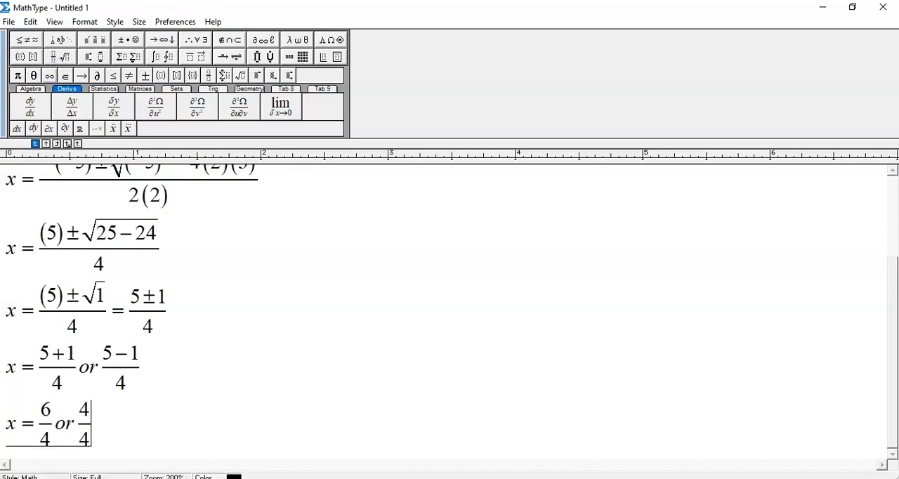
Write the final answer line x = 1.5 or 1 below the fractions
key("Return")
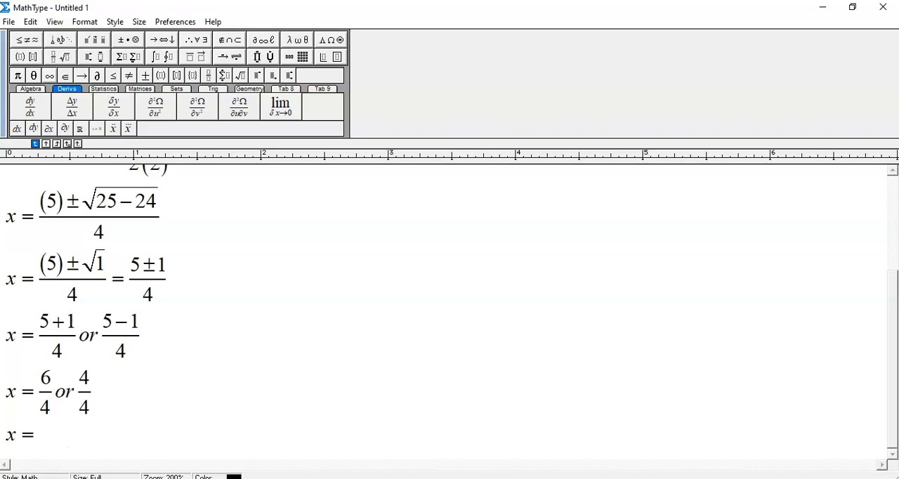
type("5or1")
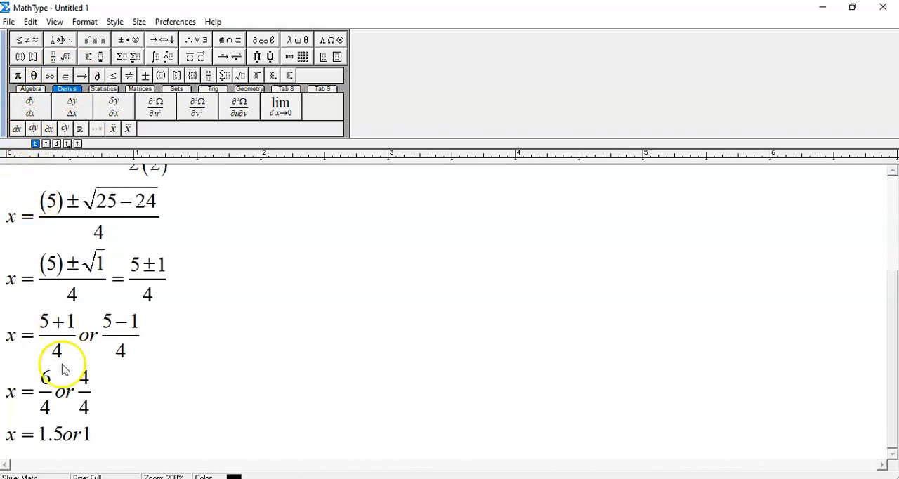
Use the Text style to space "or" apart from 1.5 and 1 in the final answer line
left_click(64, 437)
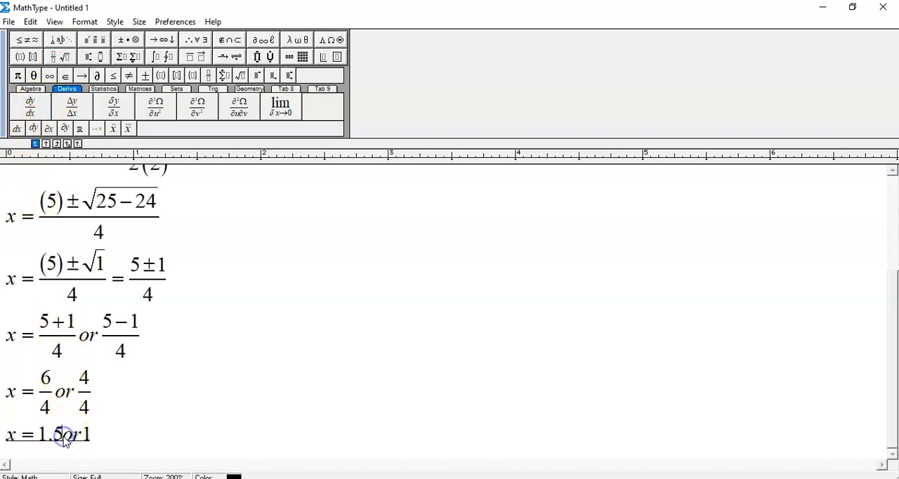
left_click(115, 23)
left_click(127, 53)
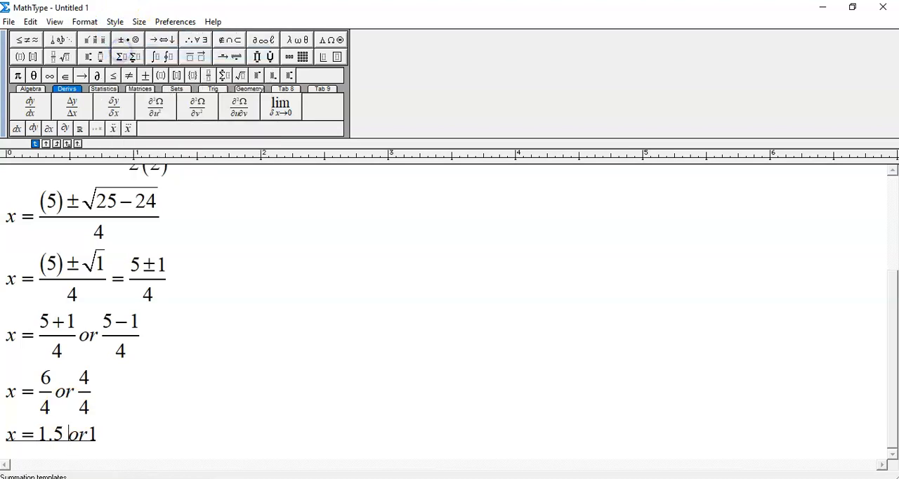
left_click(89, 434)
left_click(118, 27)
left_click(125, 52)
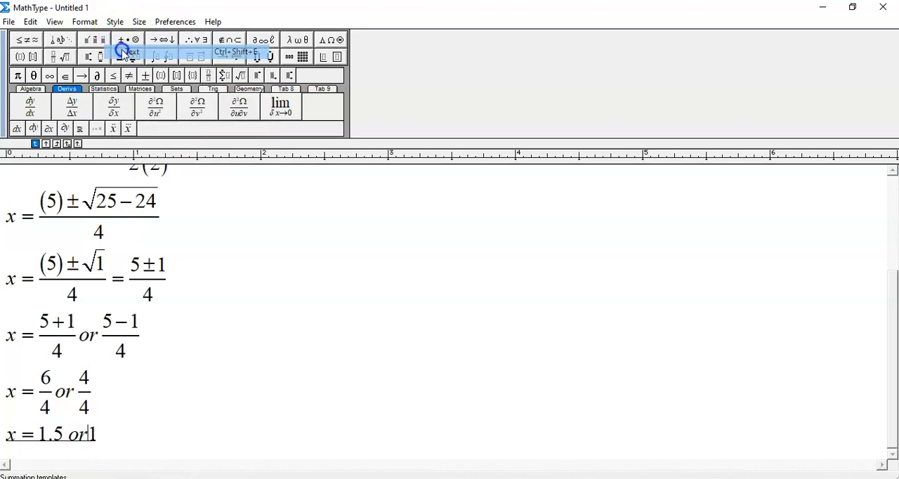
left_click(105, 435)
Copy all solution lines from the substitution to the final answer and paste them in Word on a new line below the quadratic formula
left_click_drag(105, 438, 3, 261)
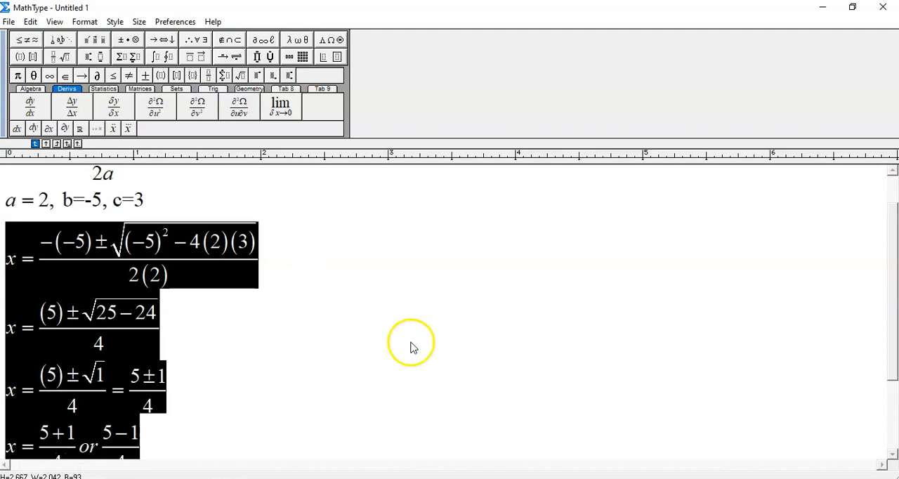
key("alt+Tab")
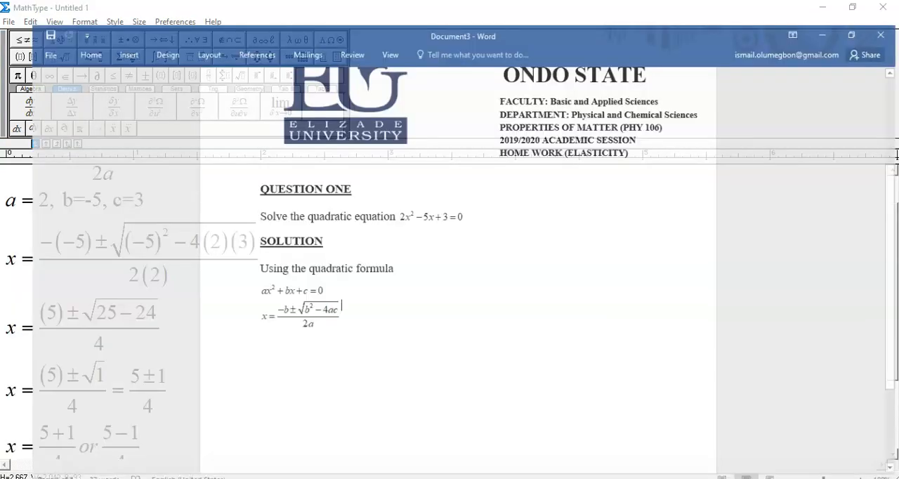
key("Return")
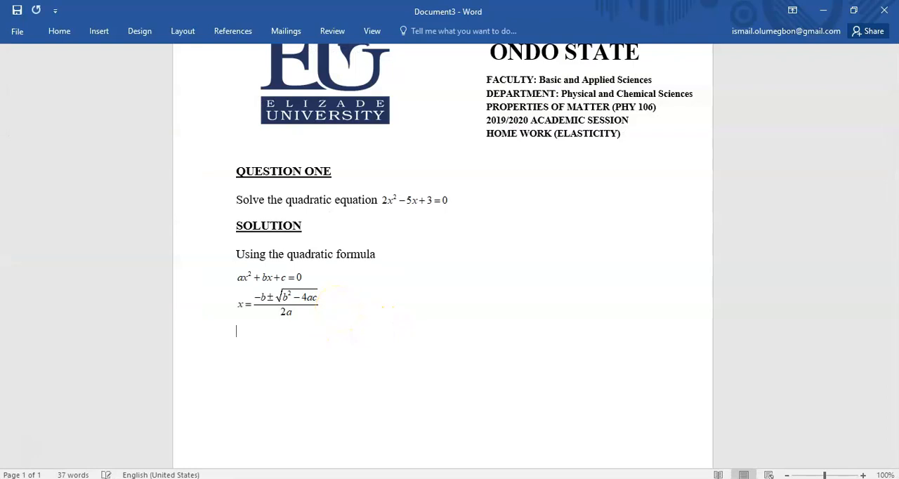
key("ctrl+v")
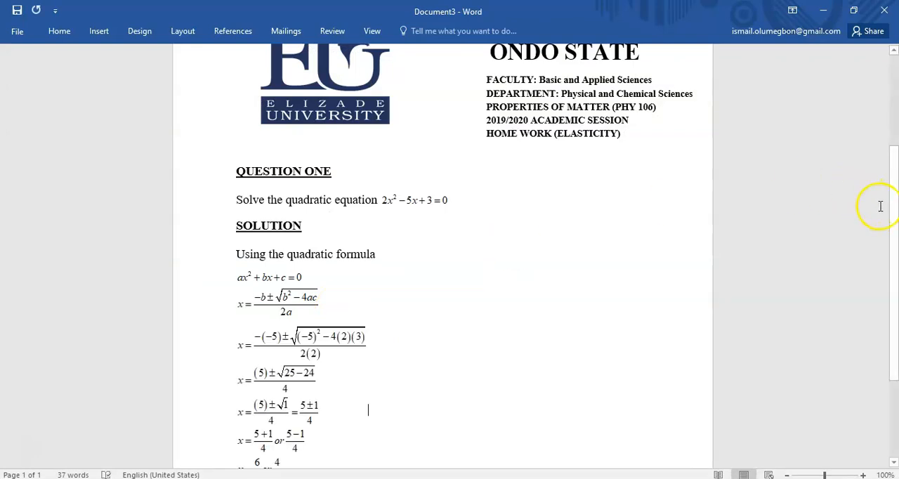